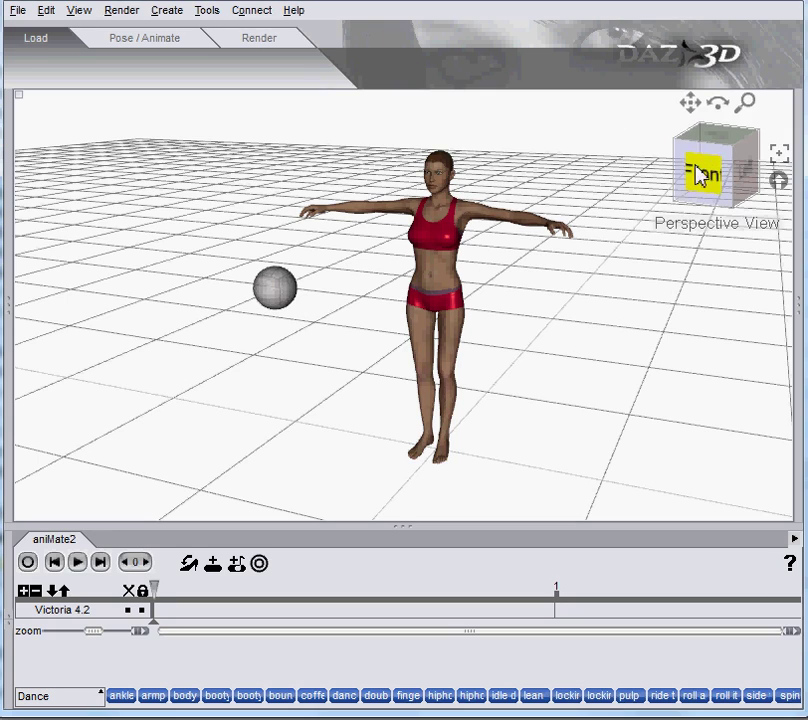
# Step: Add the punch-(A) block from the Fighting category to the start of the Victoria 4.2 track
pyautogui.moveTo(700, 175)
pyautogui.mouseDown()
pyautogui.moveTo(655, 208)
pyautogui.moveTo(605, 172)
pyautogui.moveTo(662, 205)
pyautogui.moveTo(697, 174)
pyautogui.mouseUp()
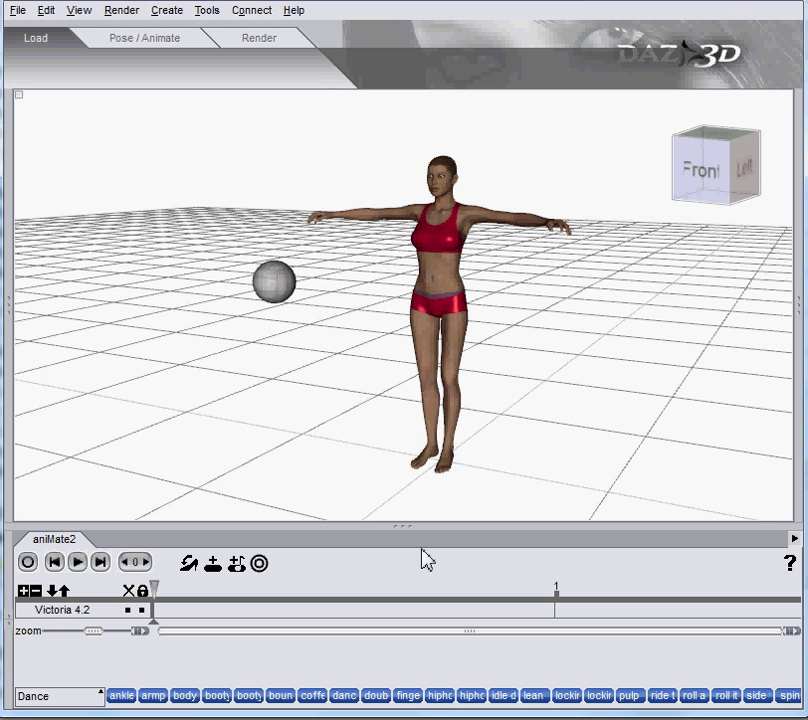
pyautogui.click(52, 698)
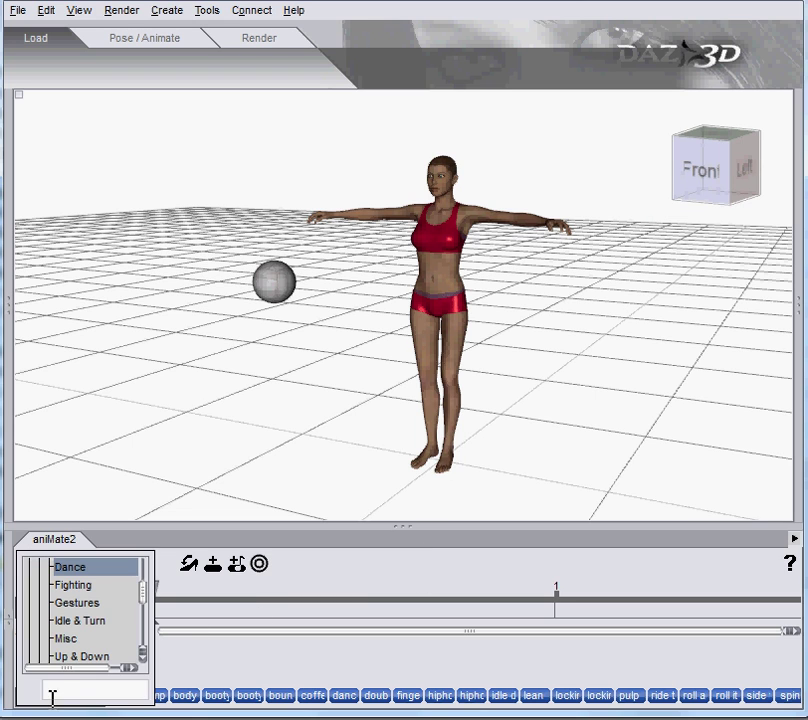
pyautogui.scroll(1, 84, 640)
pyautogui.click(73, 645)
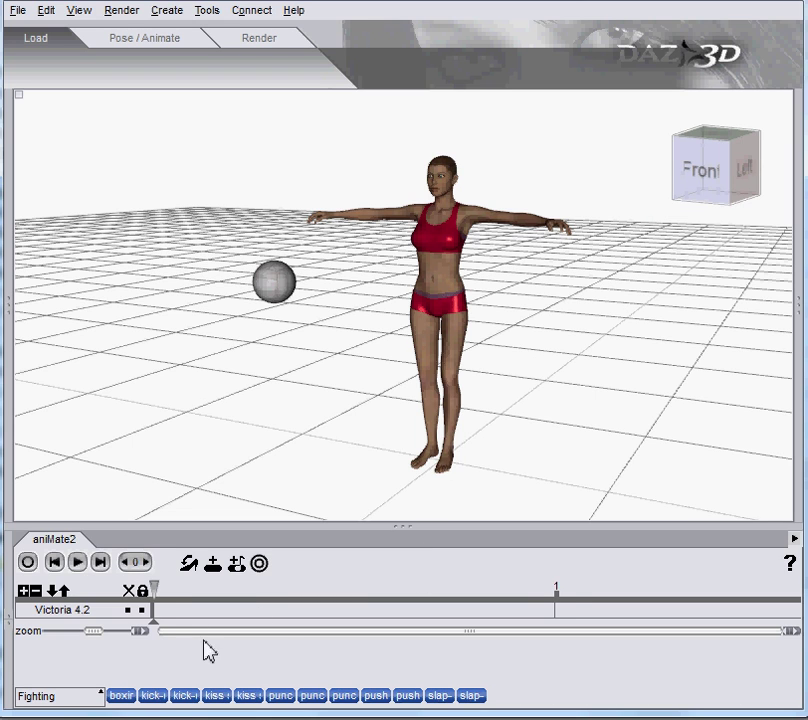
pyautogui.click(281, 695)
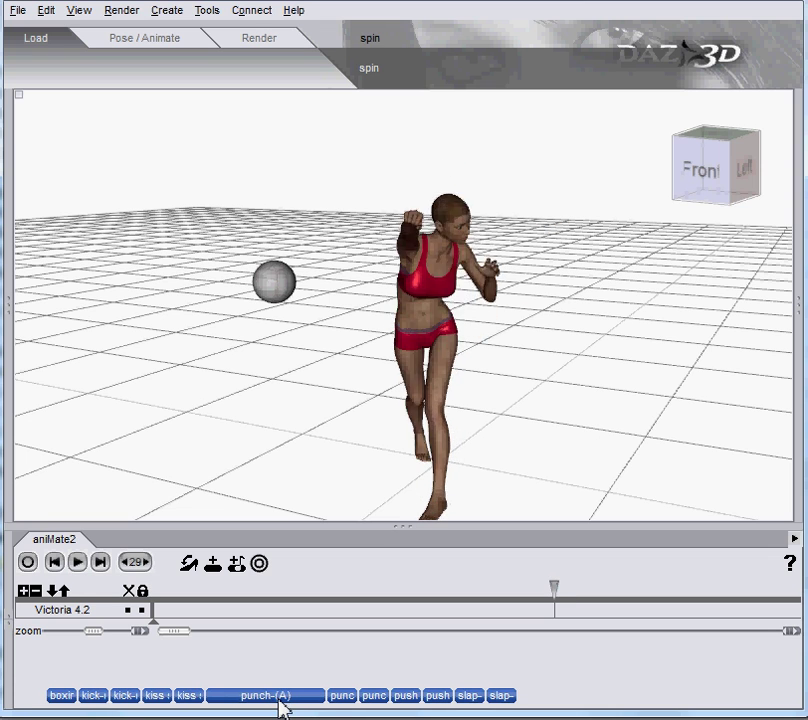
pyautogui.moveTo(281, 707); pyautogui.dragTo(157, 612)
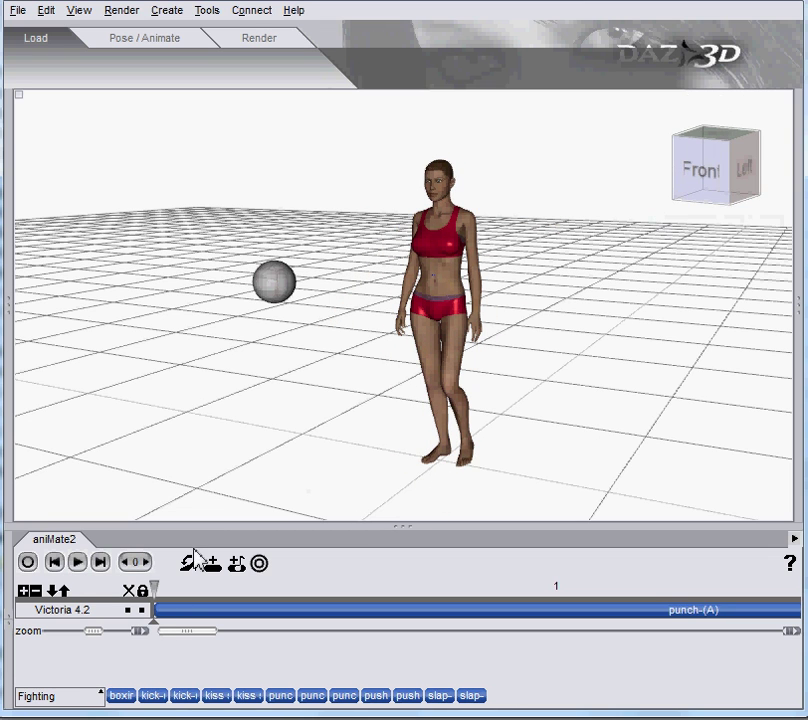
# Step: Play the punch animation, show a longer stretch of the timeline, and return the playhead to frame 0
pyautogui.click(78, 563)
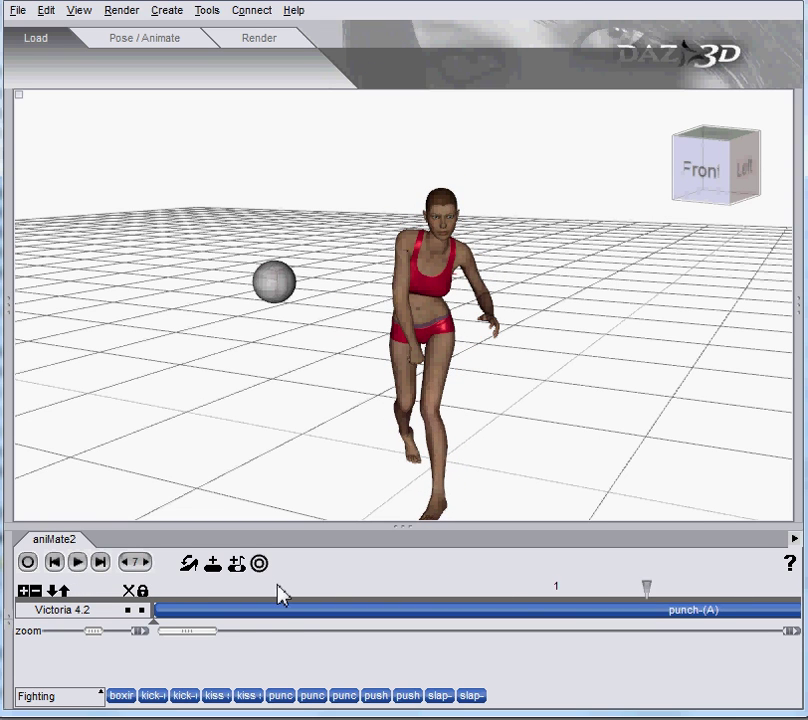
pyautogui.scroll(-2, 280, 593)
pyautogui.moveTo(278, 597); pyautogui.dragTo(151, 610)
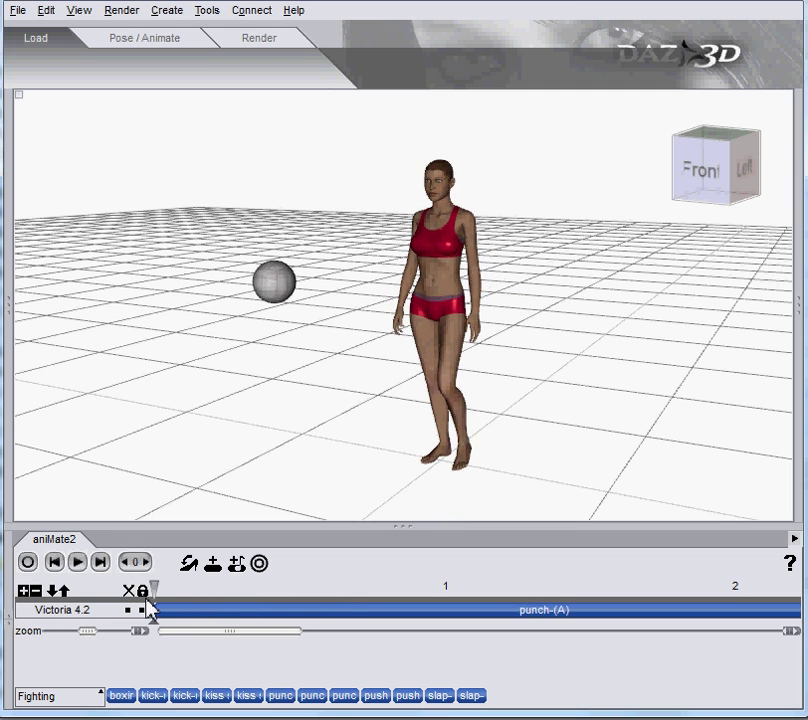
# Step: View the figure closely from behind and open the punch-(A) block in keyframe mode
pyautogui.moveTo(693, 181); pyautogui.dragTo(788, 163)
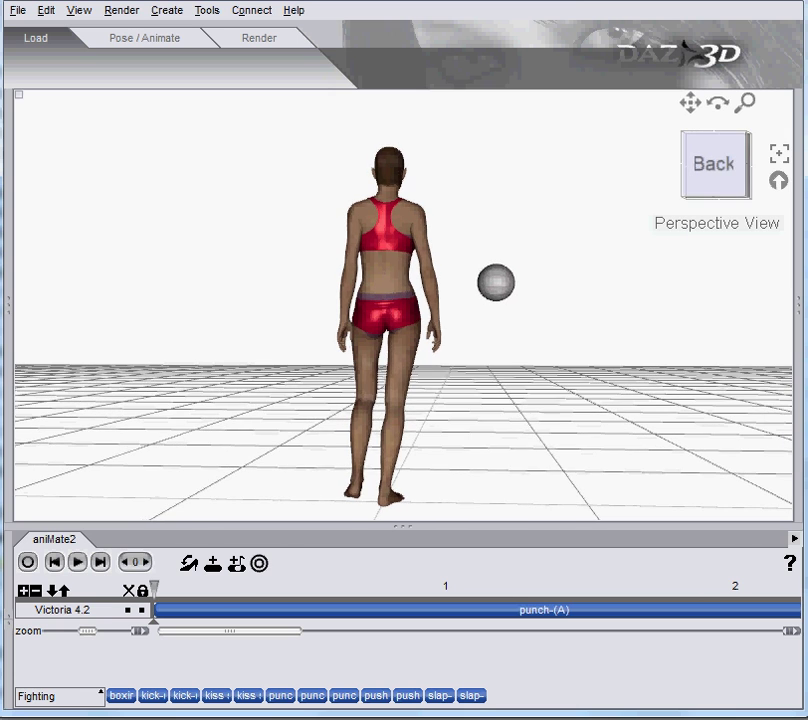
pyautogui.scroll(4, 447, 342)
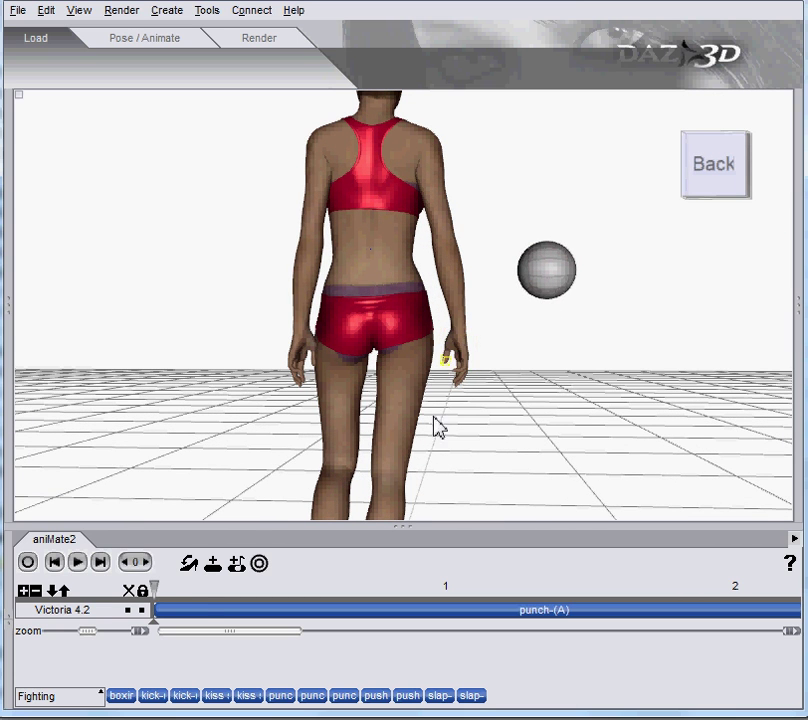
pyautogui.click(206, 614)
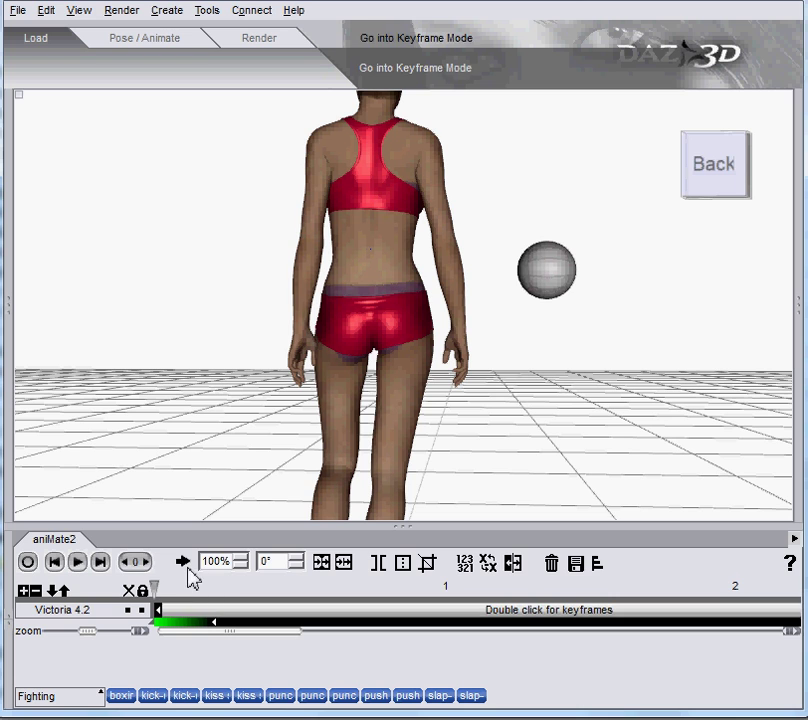
pyautogui.click(187, 564)
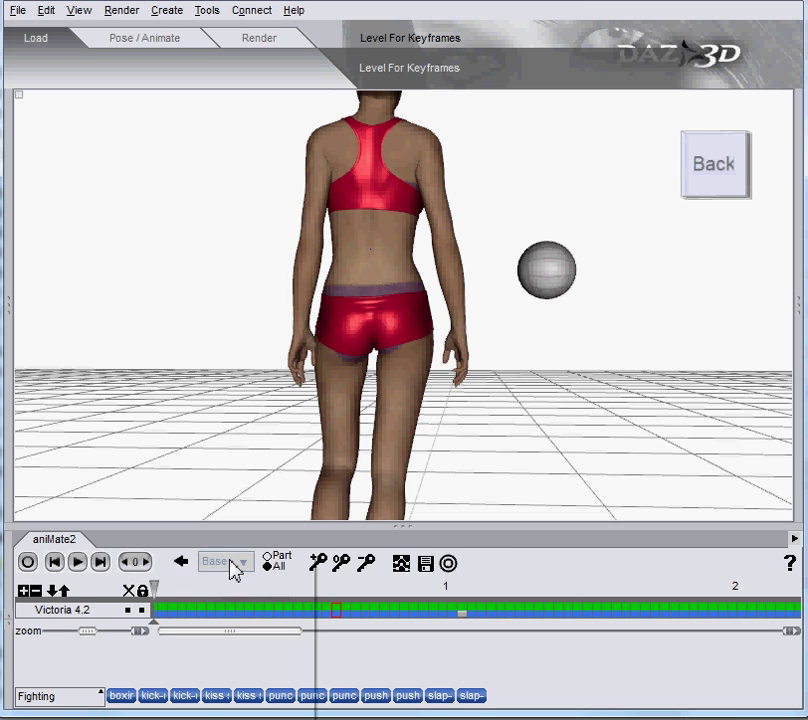
# Step: On keyframe level Lvl 1, pull the figure's right hand outward from her hip at frame 0
pyautogui.click(231, 566)
pyautogui.click(254, 586)
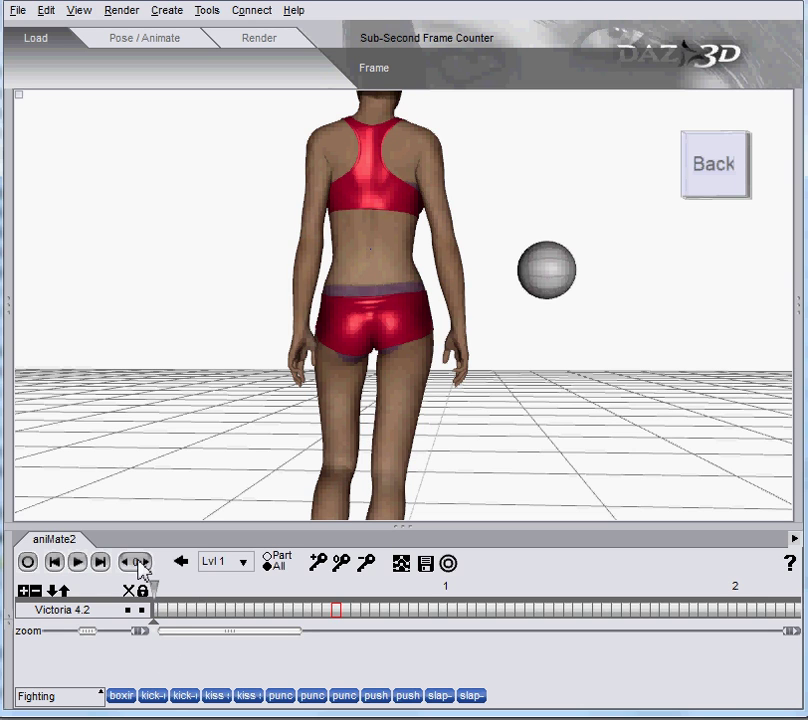
pyautogui.click(549, 283)
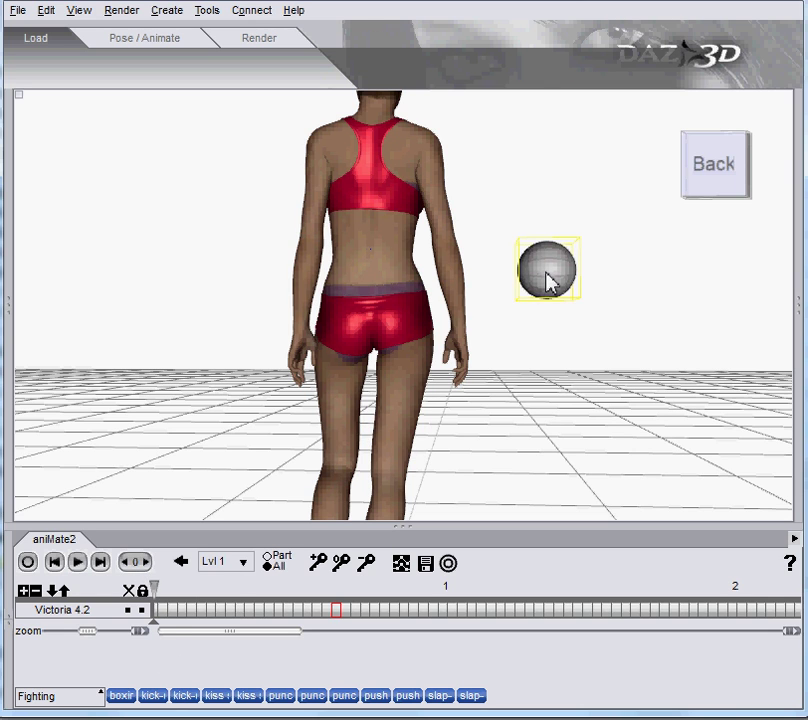
pyautogui.moveTo(466, 363); pyautogui.dragTo(515, 323)
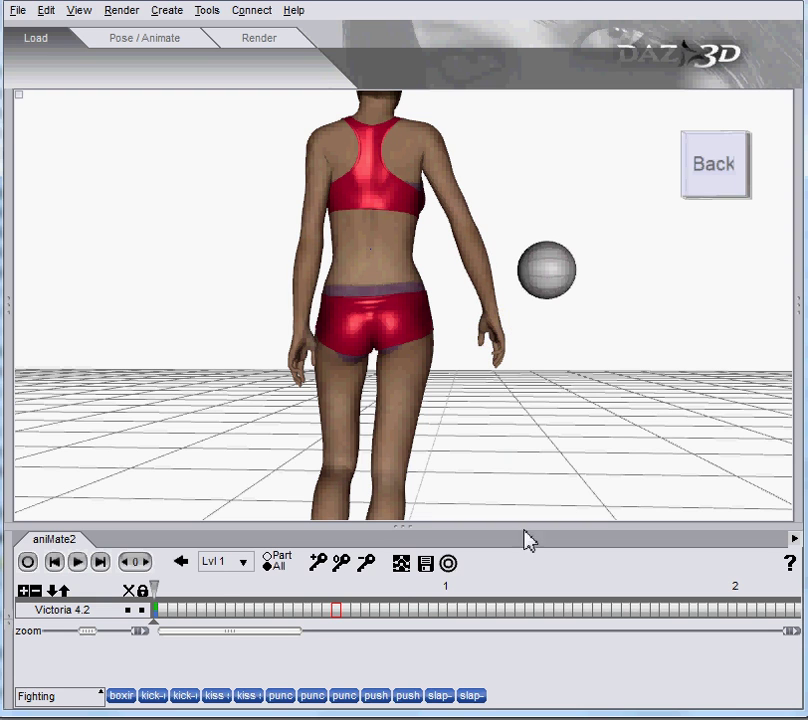
# Step: Key the arm adjustment at frame 13 on Lvl 1 and set a zero key at frame 18
pyautogui.moveTo(162, 590); pyautogui.dragTo(282, 592)
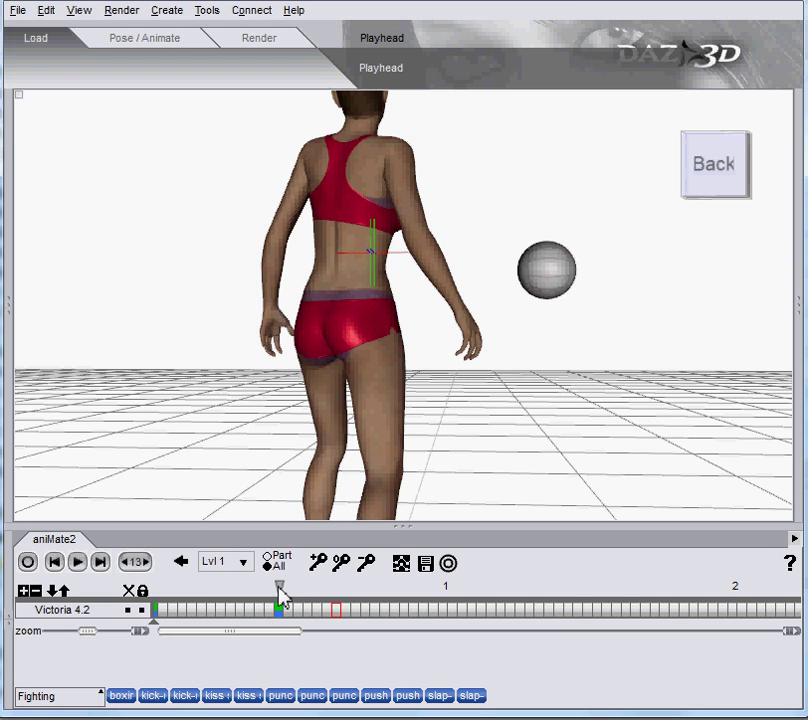
pyautogui.moveTo(280, 593); pyautogui.dragTo(328, 590)
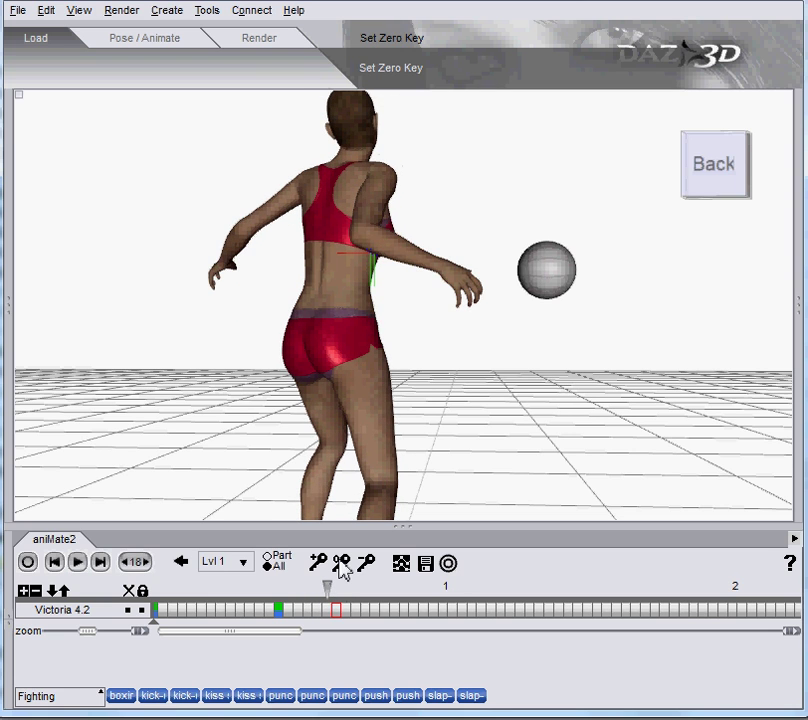
pyautogui.click(342, 566)
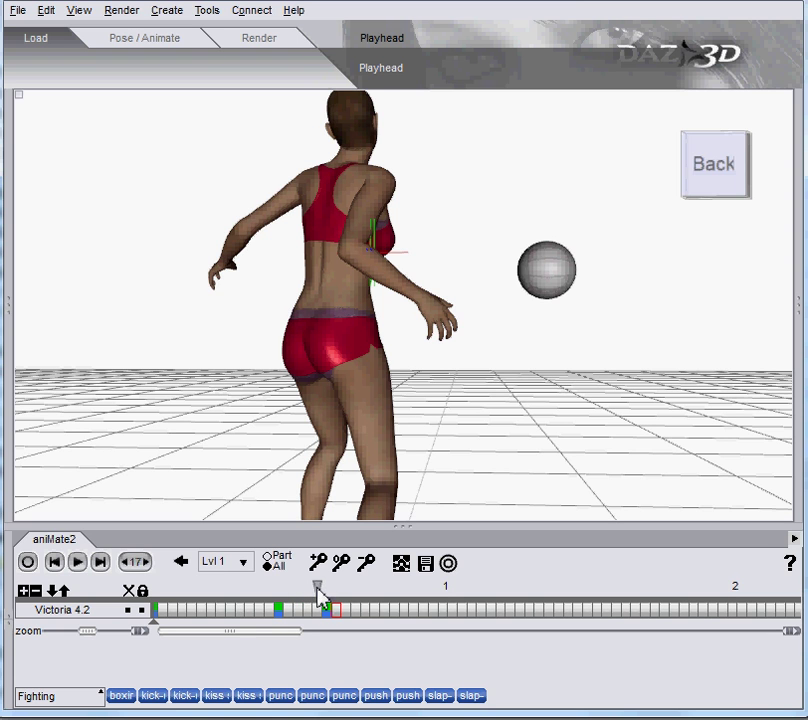
# Step: Return to frame 0, switch the keyframe level to Base, and leave the punch-(A) block's editing modes
pyautogui.moveTo(318, 596); pyautogui.dragTo(151, 606)
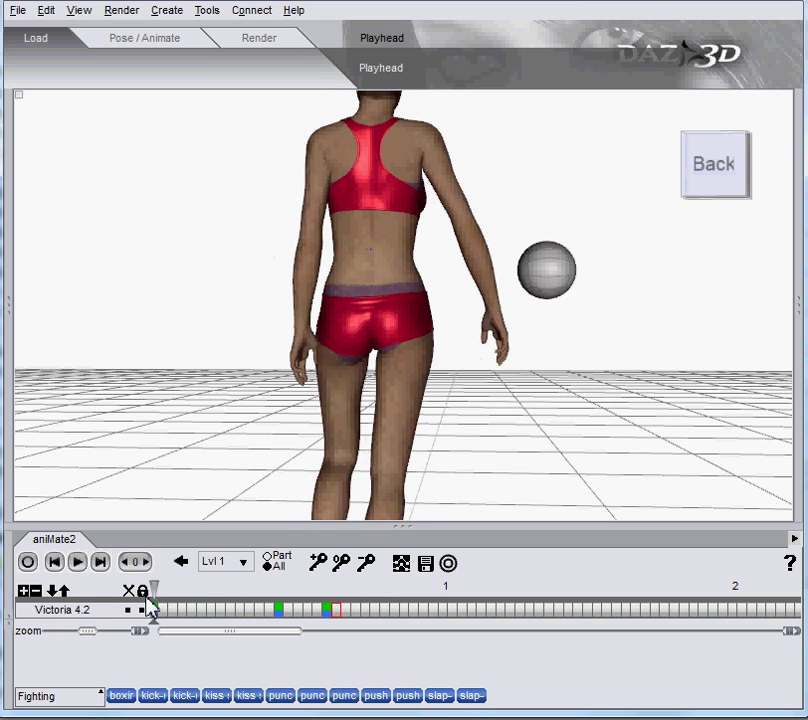
pyautogui.click(220, 562)
pyautogui.click(238, 545)
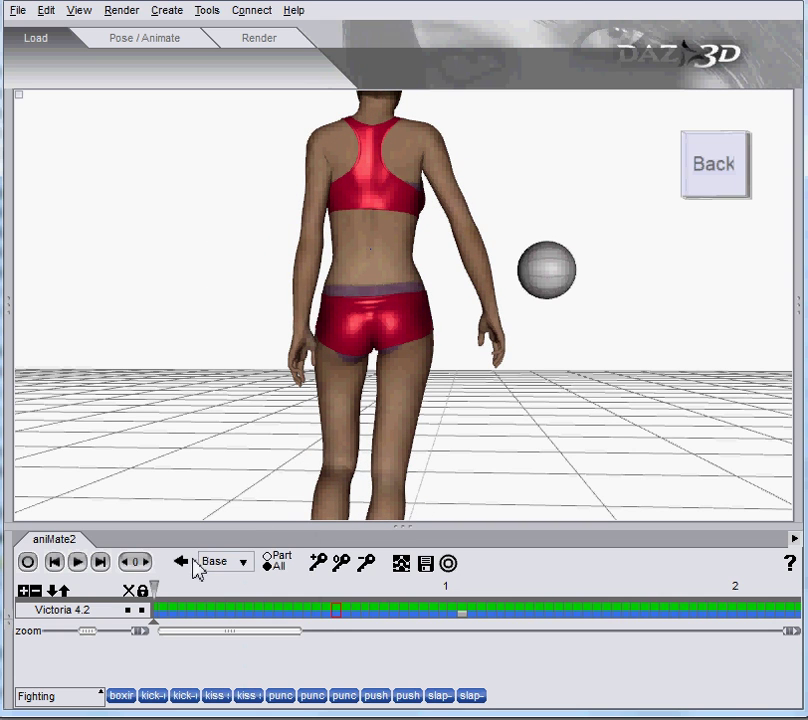
pyautogui.click(186, 564)
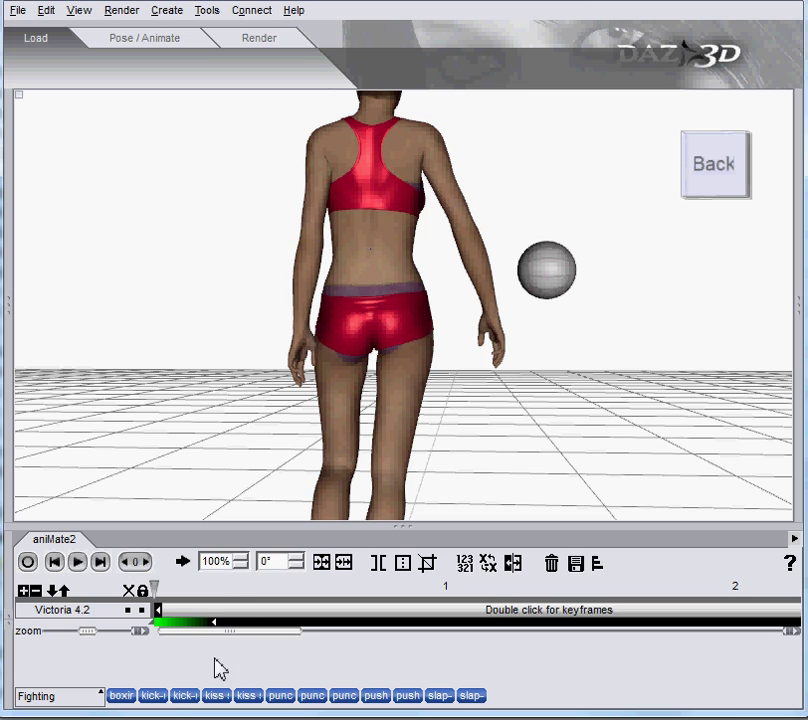
pyautogui.moveTo(280, 695); pyautogui.dragTo(333, 600)
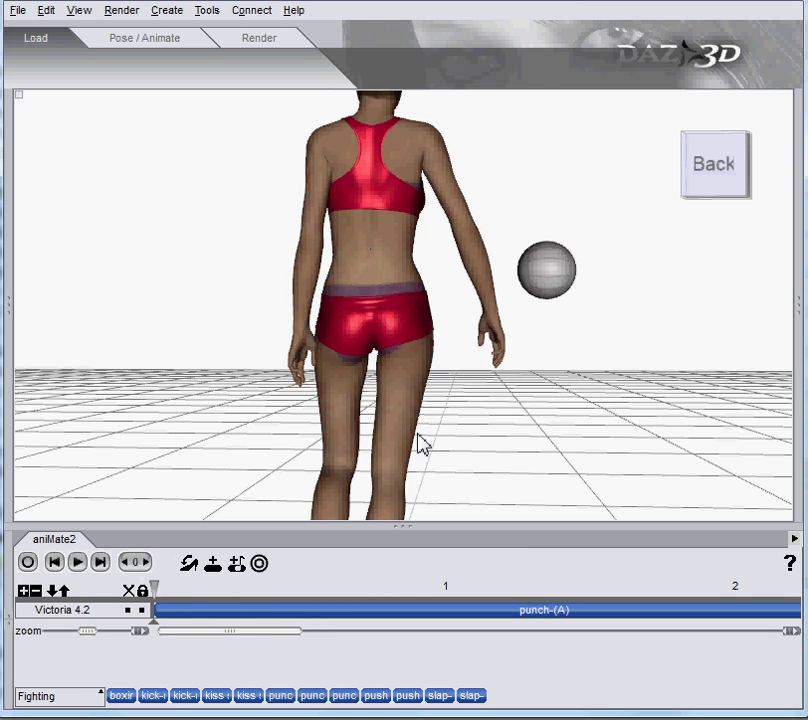
# Step: Move the ball down and back so it sits between the figure's right hand and hip
pyautogui.click(545, 283)
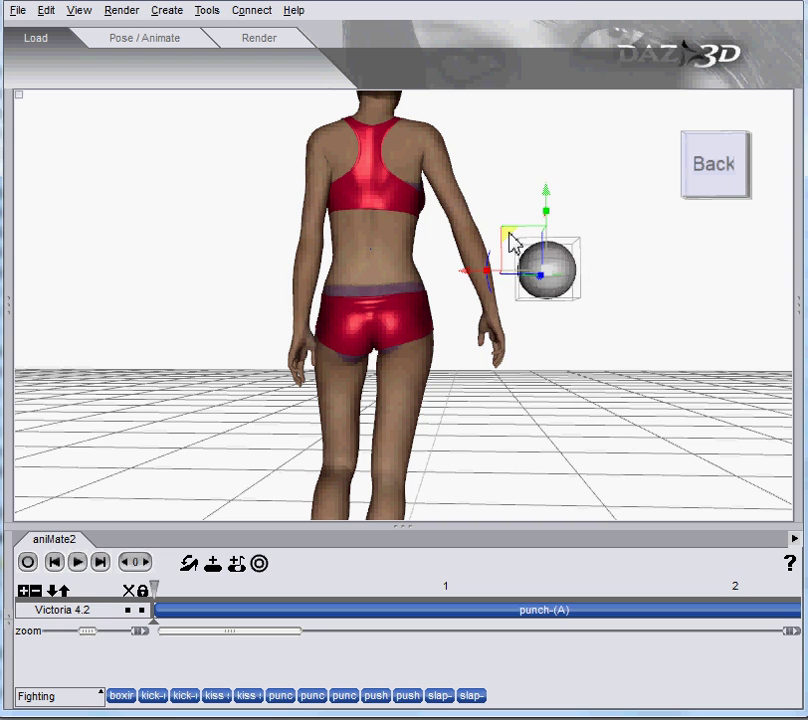
pyautogui.moveTo(508, 236); pyautogui.dragTo(429, 317)
pyautogui.click(725, 160)
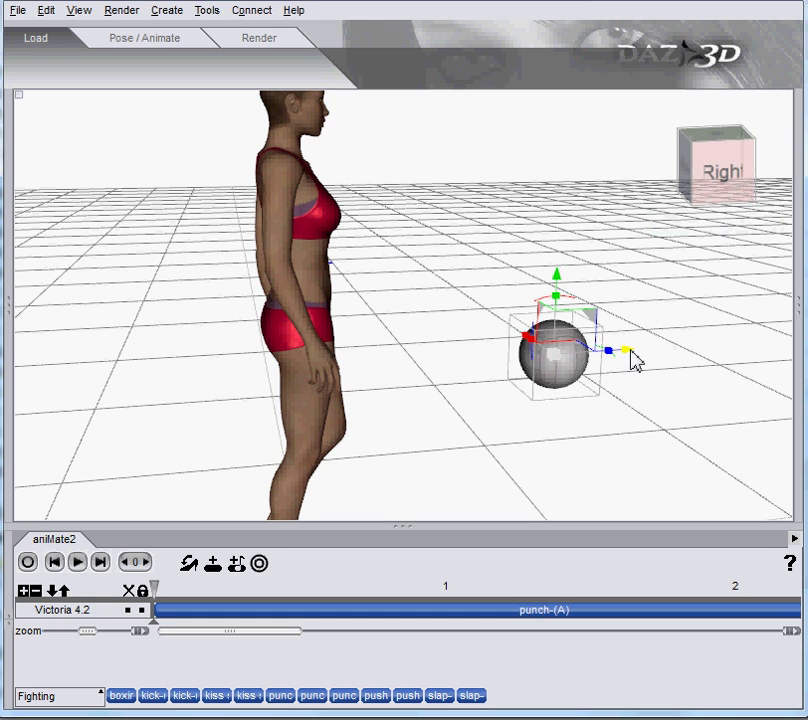
pyautogui.moveTo(632, 352); pyautogui.dragTo(403, 392)
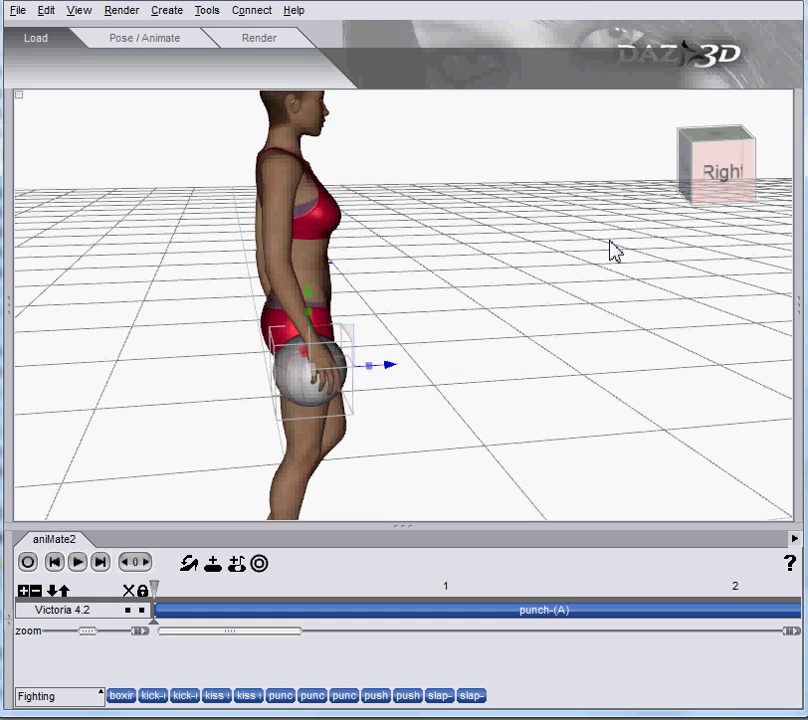
# Step: Shift the ball about 1.2 cm backward to line it up with the figure's right hand
pyautogui.click(728, 180)
pyautogui.scroll(5, 572, 361)
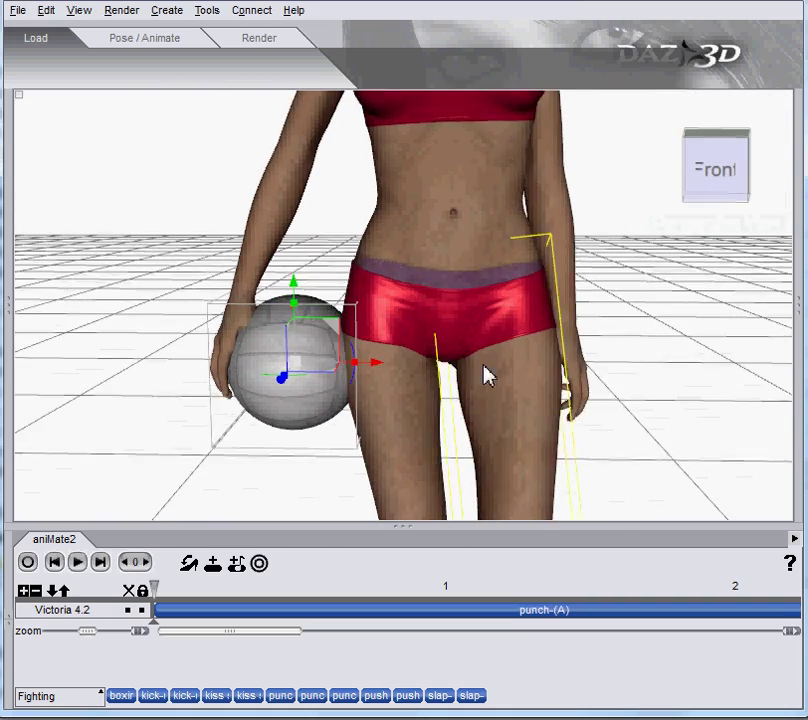
pyautogui.scroll(1, 484, 368)
pyautogui.moveTo(705, 163)
pyautogui.mouseDown()
pyautogui.moveTo(705, 185)
pyautogui.moveTo(665, 176)
pyautogui.moveTo(700, 176)
pyautogui.moveTo(713, 165)
pyautogui.mouseUp()
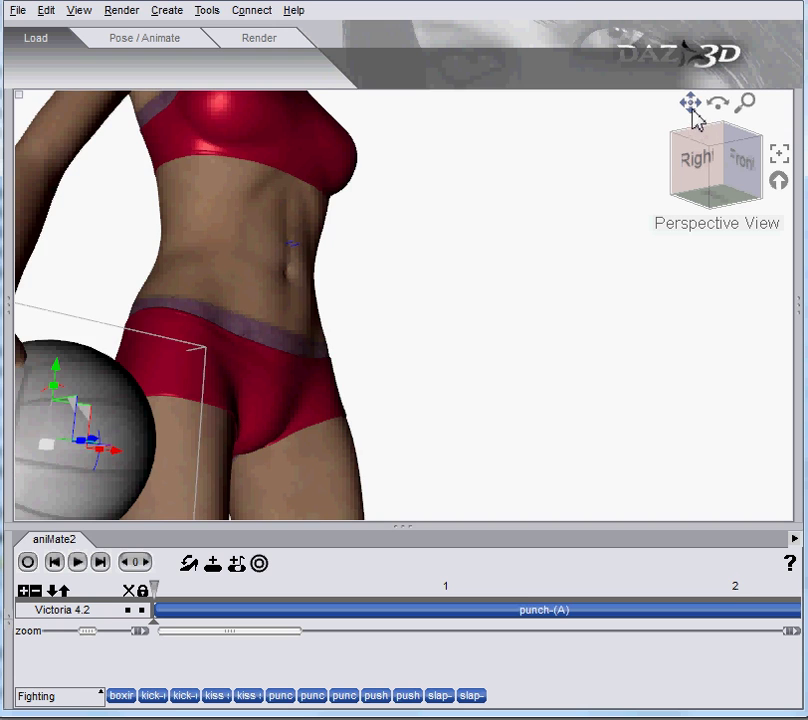
pyautogui.moveTo(692, 109); pyautogui.dragTo(758, 114)
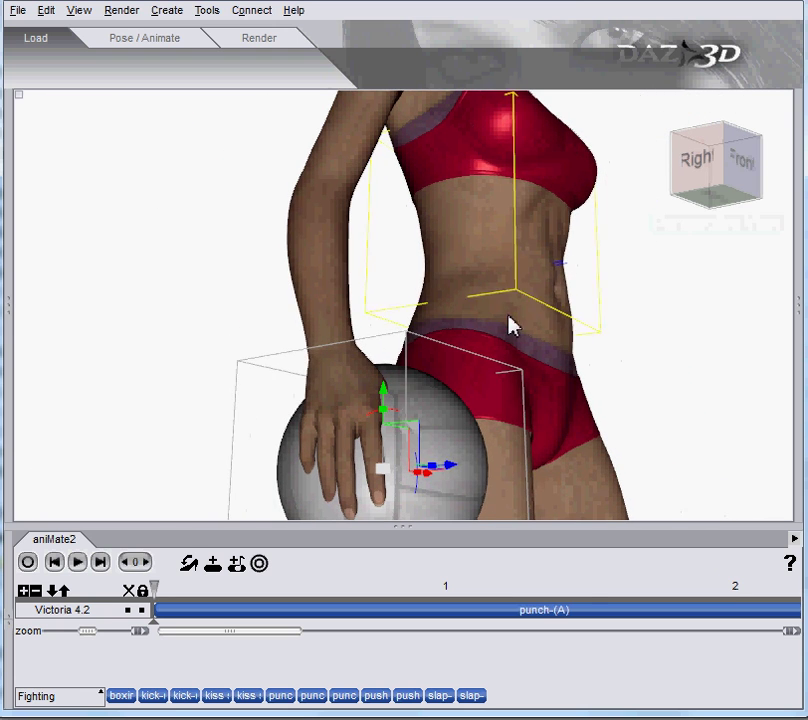
pyautogui.click(473, 474)
pyautogui.moveTo(451, 473); pyautogui.dragTo(443, 478)
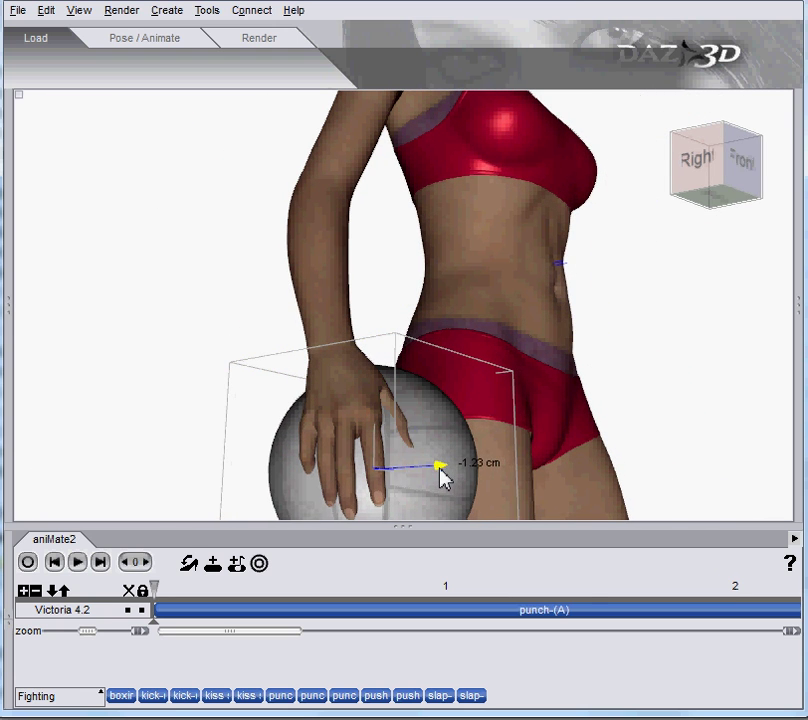
# Step: Lower the ball slightly and move it sideways toward the figure's right palm
pyautogui.moveTo(697, 174); pyautogui.dragTo(650, 183)
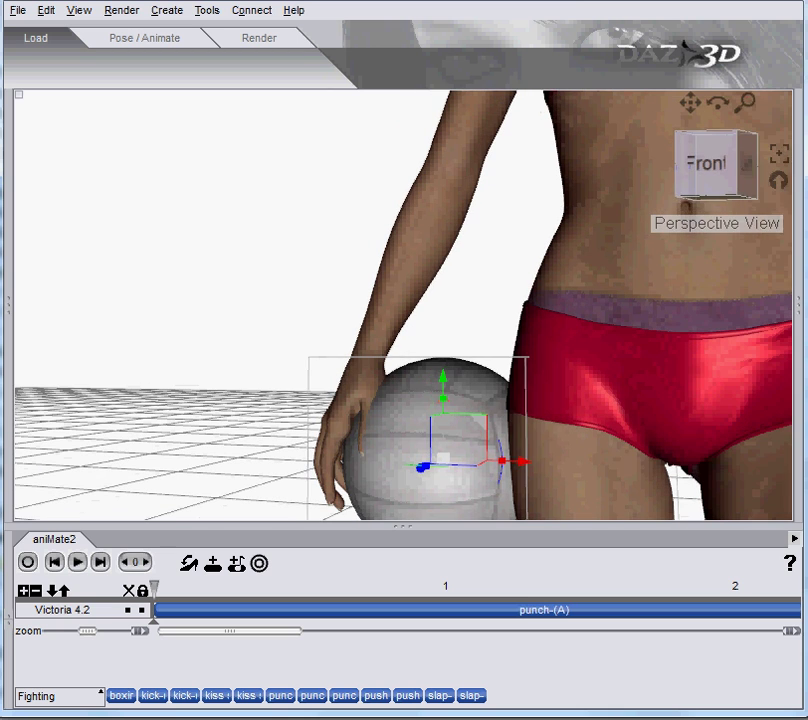
pyautogui.moveTo(445, 382); pyautogui.dragTo(446, 396)
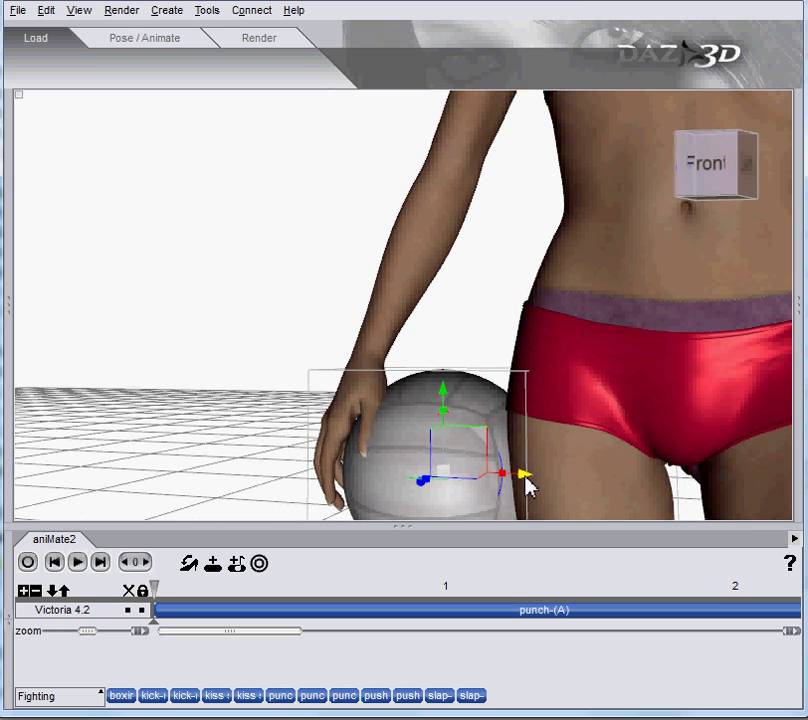
pyautogui.moveTo(523, 474); pyautogui.dragTo(512, 466)
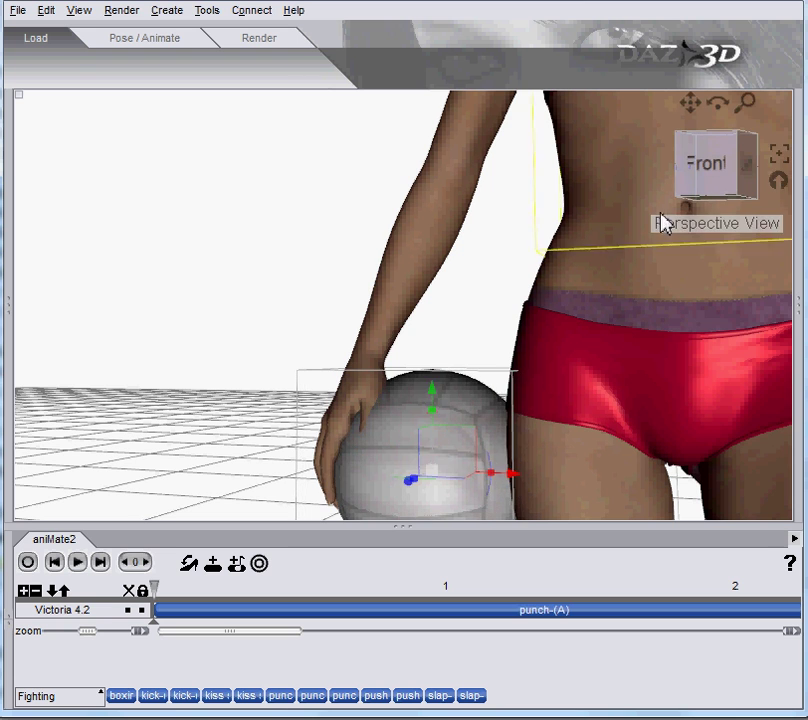
# Step: Nudge the ball slightly farther back and closer to the figure's right palm
pyautogui.click(707, 180)
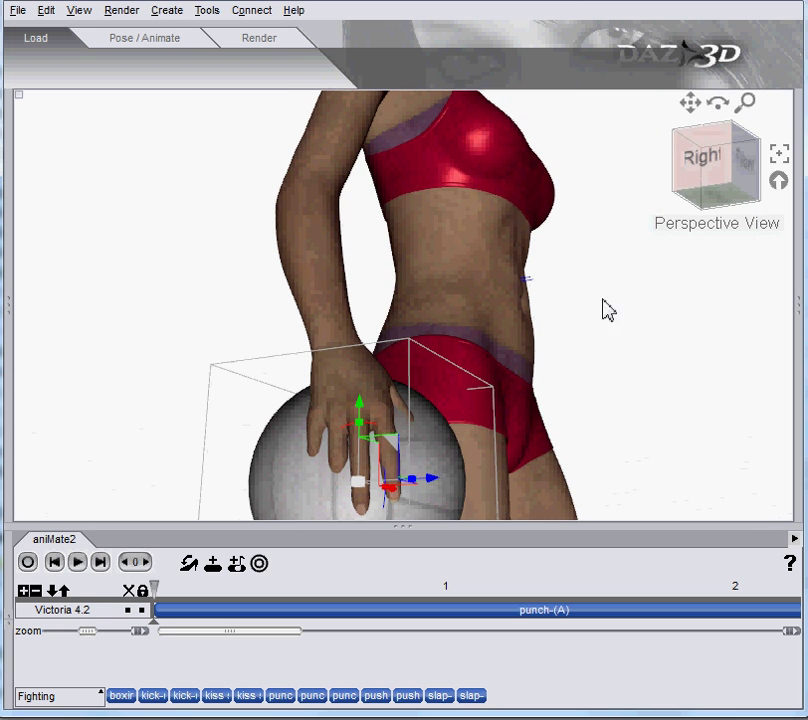
pyautogui.moveTo(435, 487); pyautogui.dragTo(428, 488)
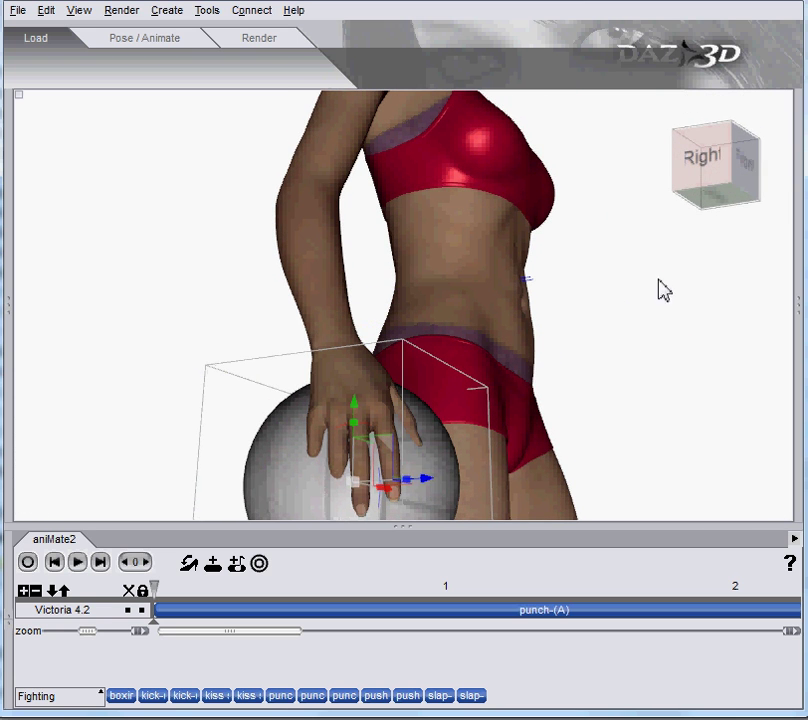
pyautogui.click(723, 156)
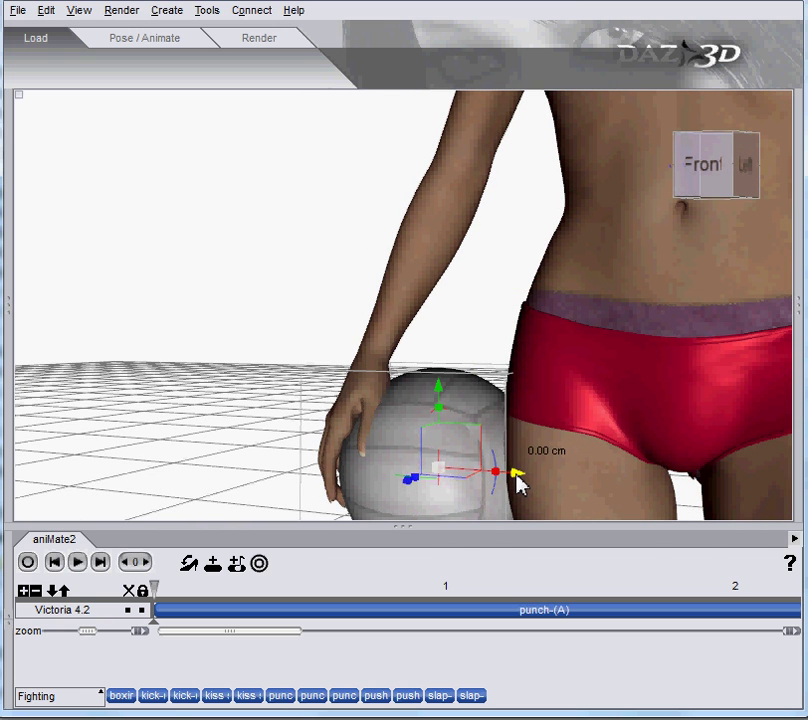
pyautogui.moveTo(516, 474); pyautogui.dragTo(514, 475)
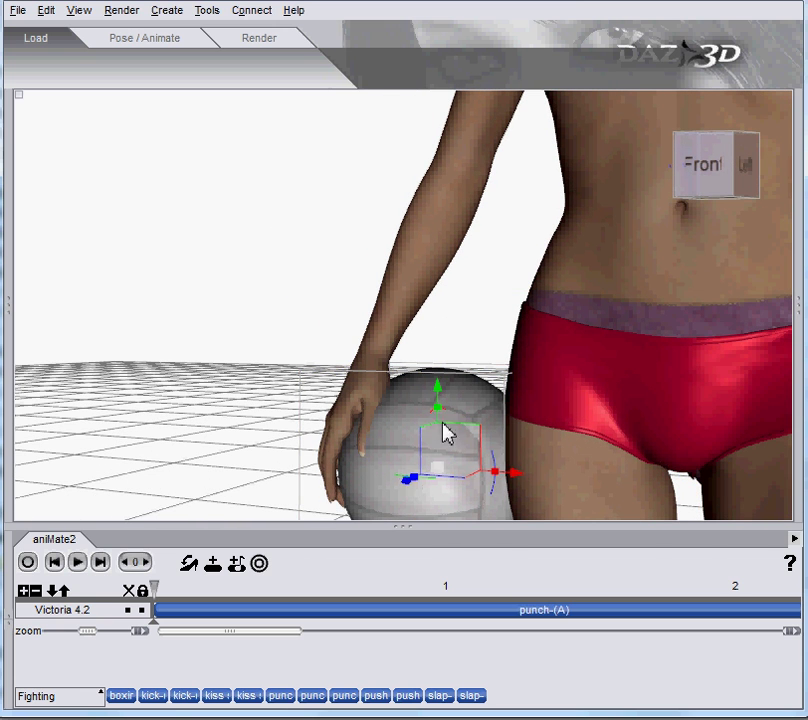
# Step: Raise the ball slightly against the figure's right palm
pyautogui.moveTo(475, 437)
pyautogui.mouseDown()
pyautogui.moveTo(476, 445)
pyautogui.moveTo(476, 432)
pyautogui.mouseUp()
pyautogui.scroll(-5, 517, 423)
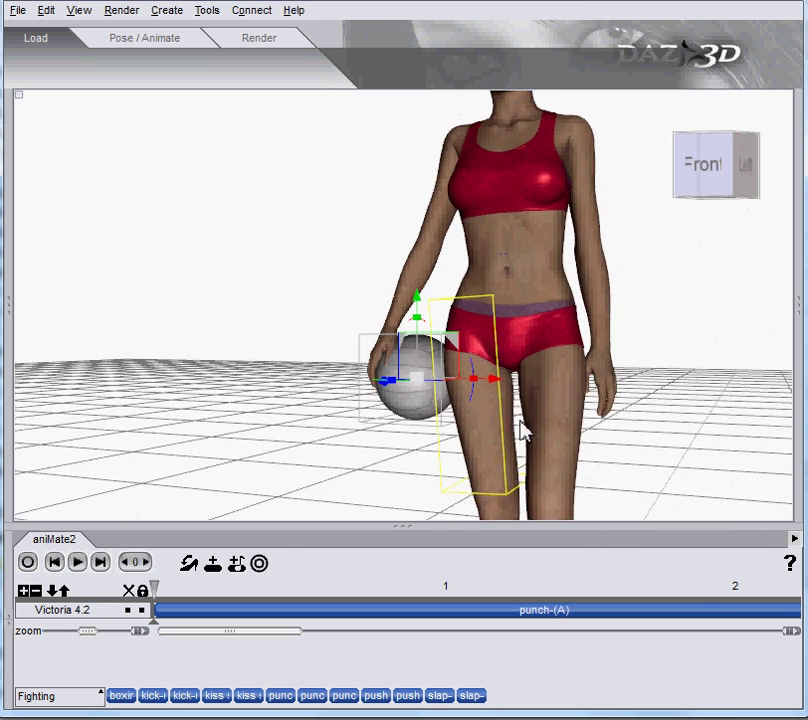
pyautogui.moveTo(715, 170)
pyautogui.mouseDown()
pyautogui.moveTo(760, 190)
pyautogui.moveTo(785, 170)
pyautogui.moveTo(785, 158)
pyautogui.moveTo(682, 174)
pyautogui.moveTo(720, 183)
pyautogui.mouseUp()
# Step: Open the aniMate2 Constraints controls and add a Parent Constraint
pyautogui.click(80, 11)
pyautogui.moveTo(112, 105)
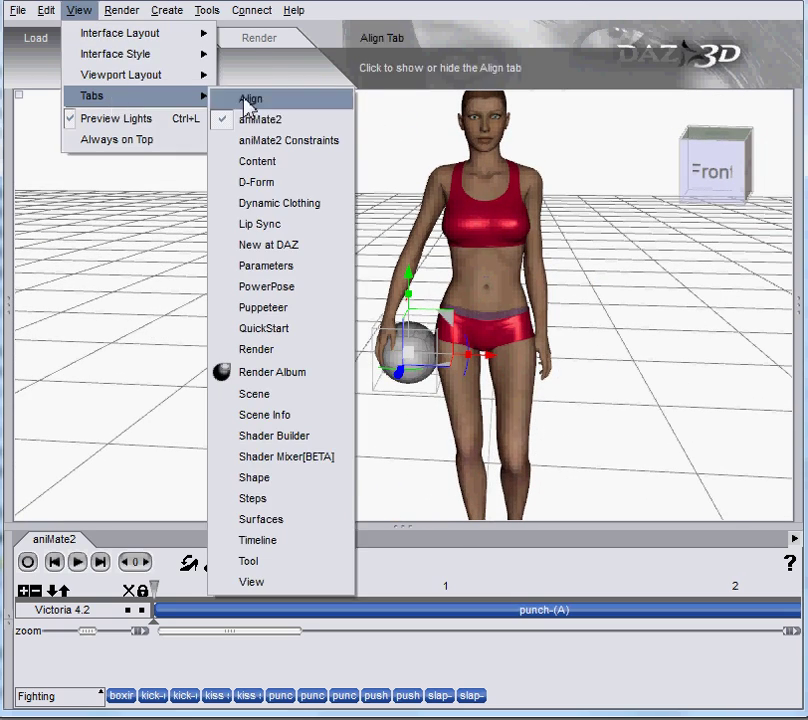
pyautogui.click(271, 141)
pyautogui.click(640, 337)
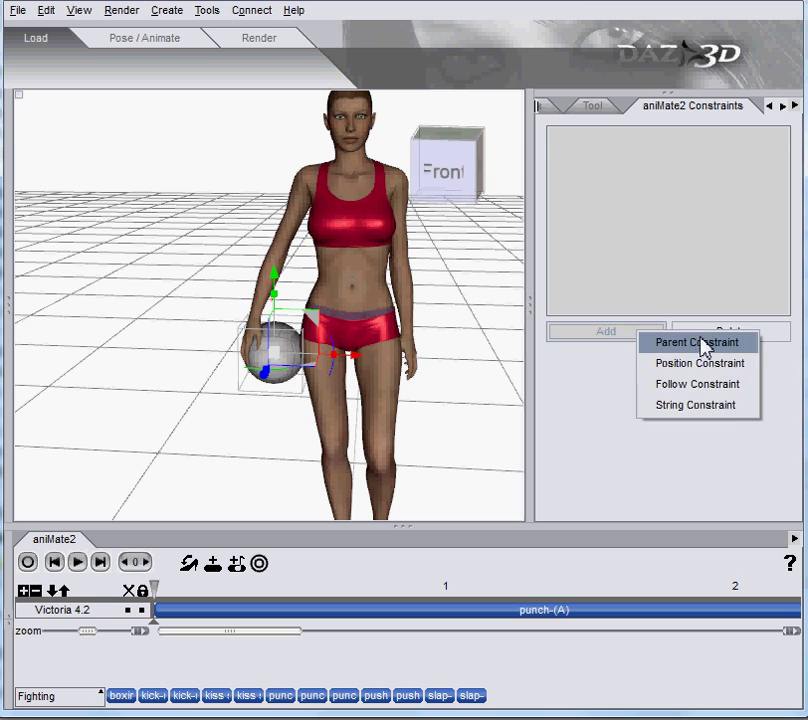
pyautogui.click(703, 348)
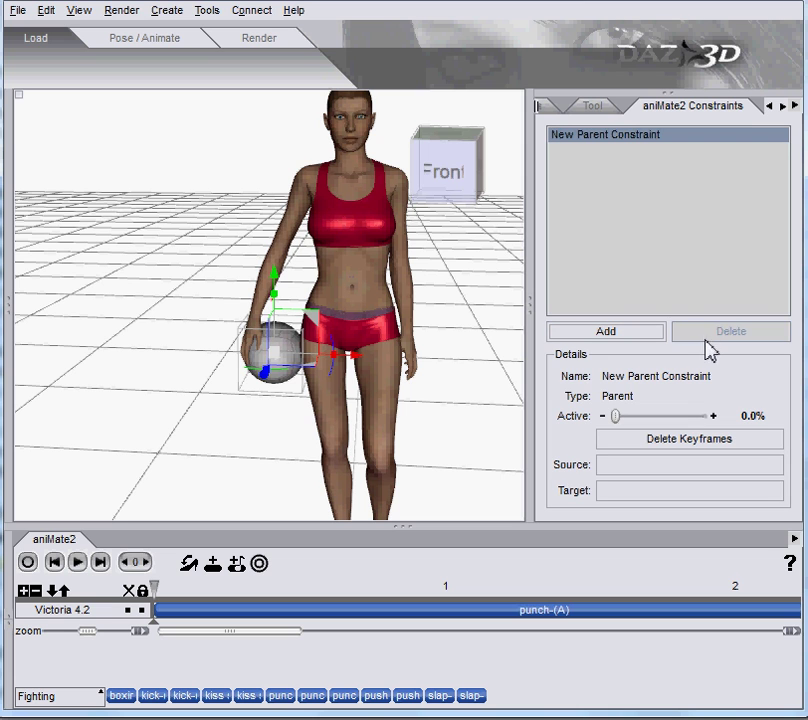
# Step: Set the new parent constraint's source to Victoria 4.2's rHand bone
pyautogui.click(757, 474)
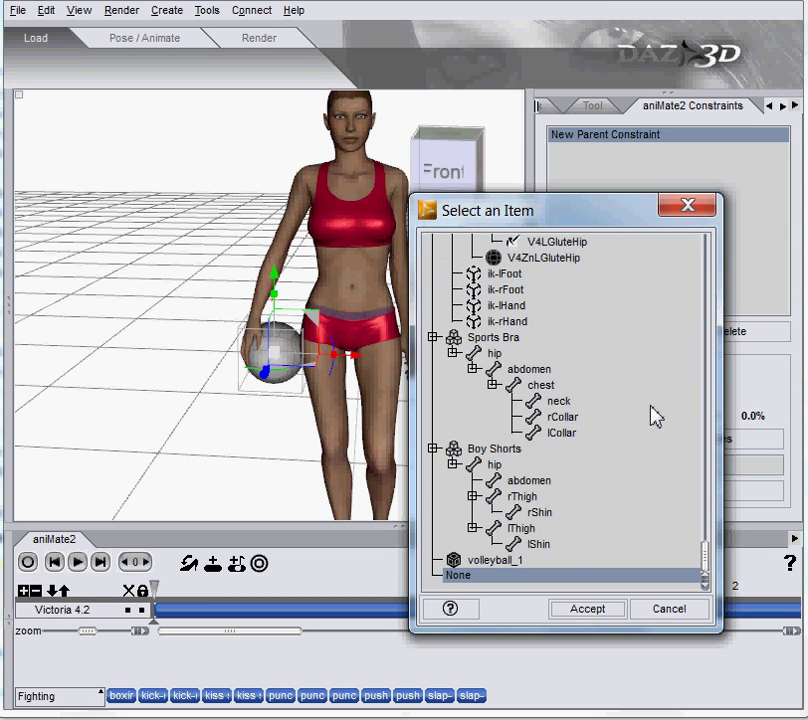
pyautogui.scroll(10, 637, 424)
pyautogui.moveTo(698, 518); pyautogui.dragTo(716, 253)
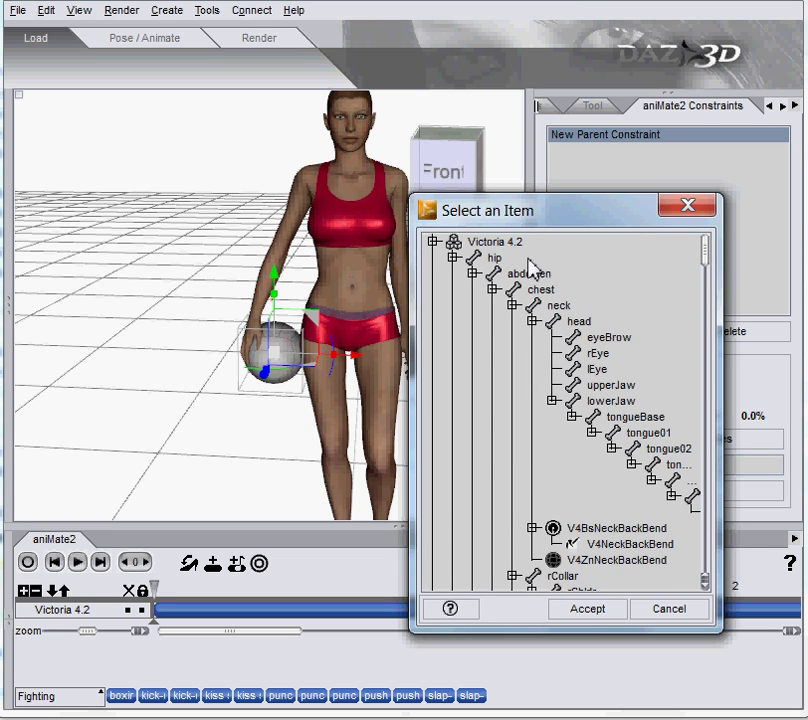
pyautogui.scroll(-4, 561, 470)
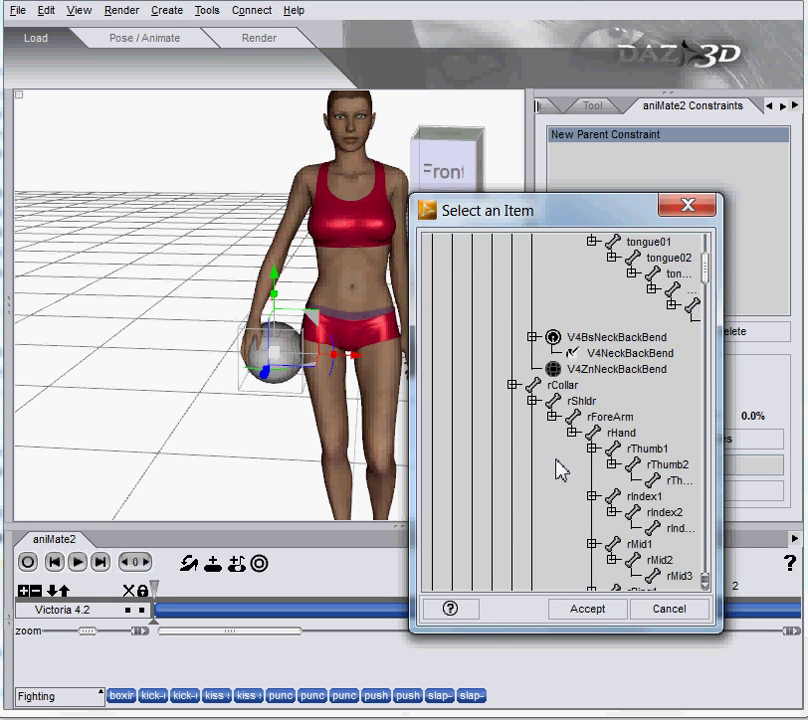
pyautogui.click(621, 434)
pyautogui.click(600, 608)
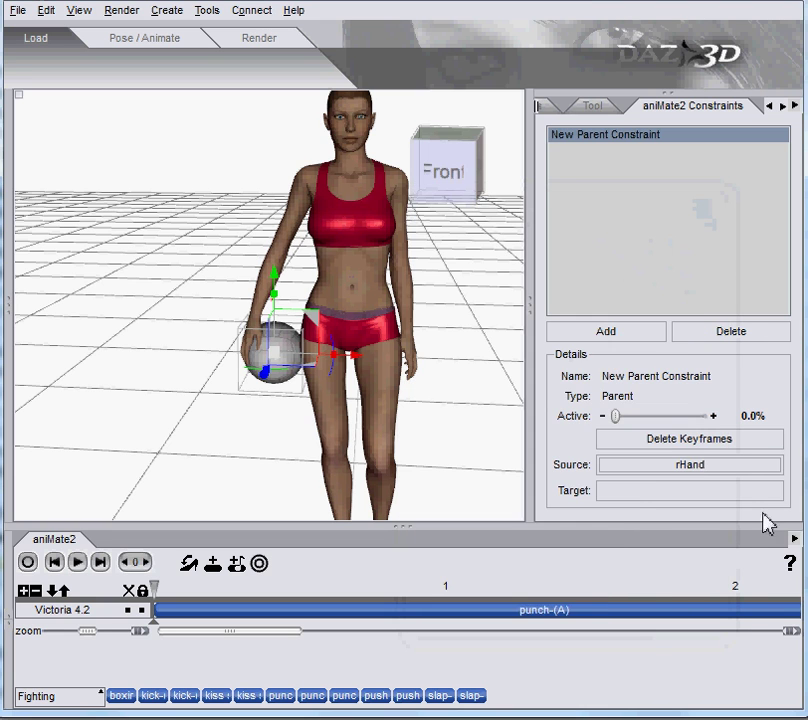
# Step: Set the parent constraint's target to volleyball_1
pyautogui.click(721, 496)
pyautogui.click(500, 560)
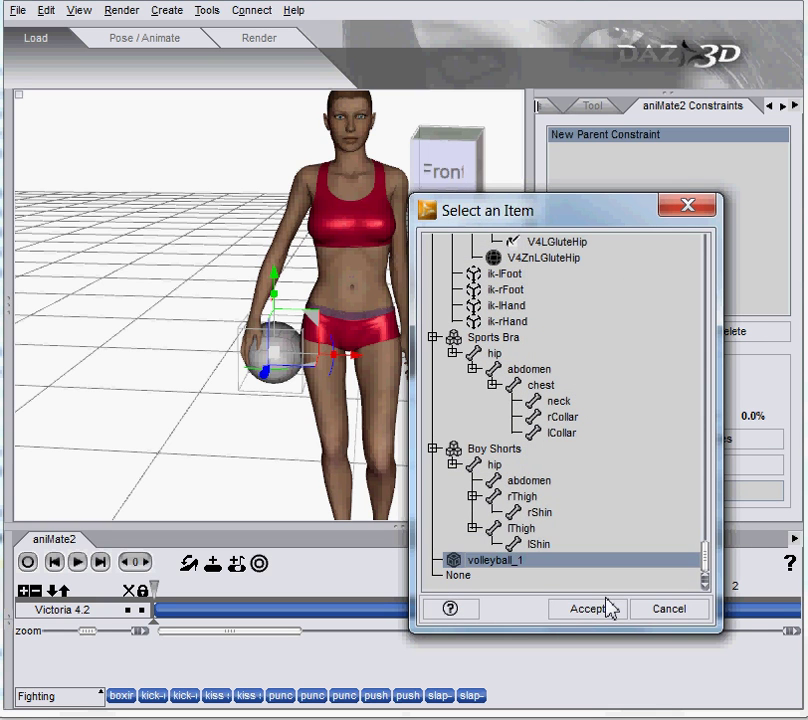
pyautogui.click(608, 607)
# Step: Set the parent constraint's Active value to 100% and rename the constraint Throw
pyautogui.moveTo(616, 416); pyautogui.dragTo(740, 429)
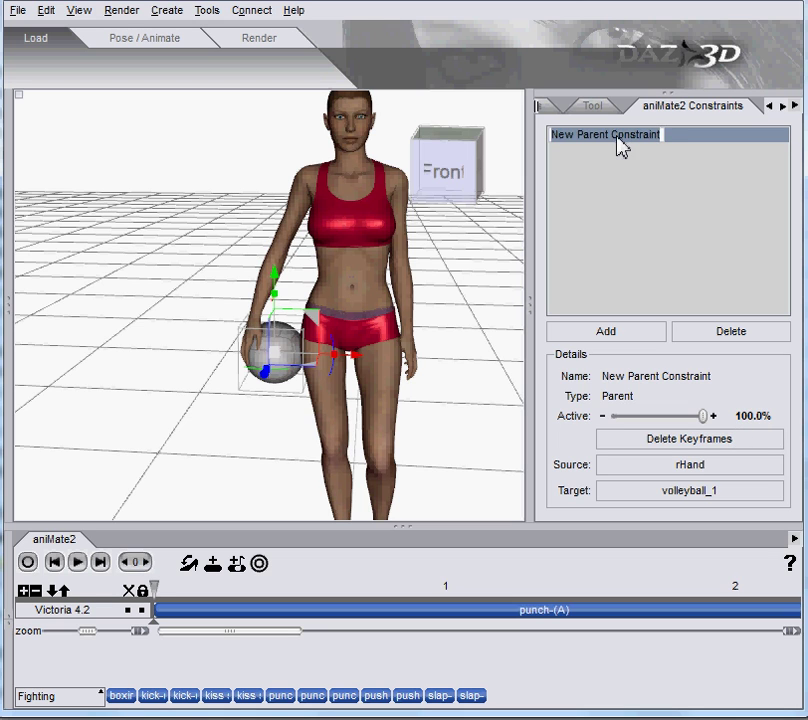
pyautogui.write('Throw')
pyautogui.press('Return')
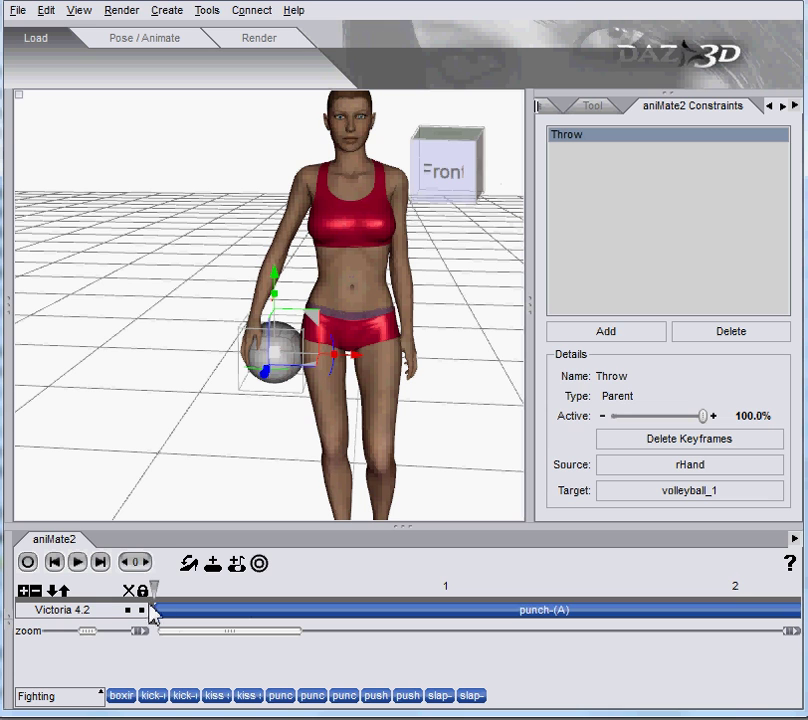
# Step: Find the release point of the punch at frame 23 and set the Throw constraint's Active value to 0% there
pyautogui.moveTo(165, 596); pyautogui.dragTo(395, 600)
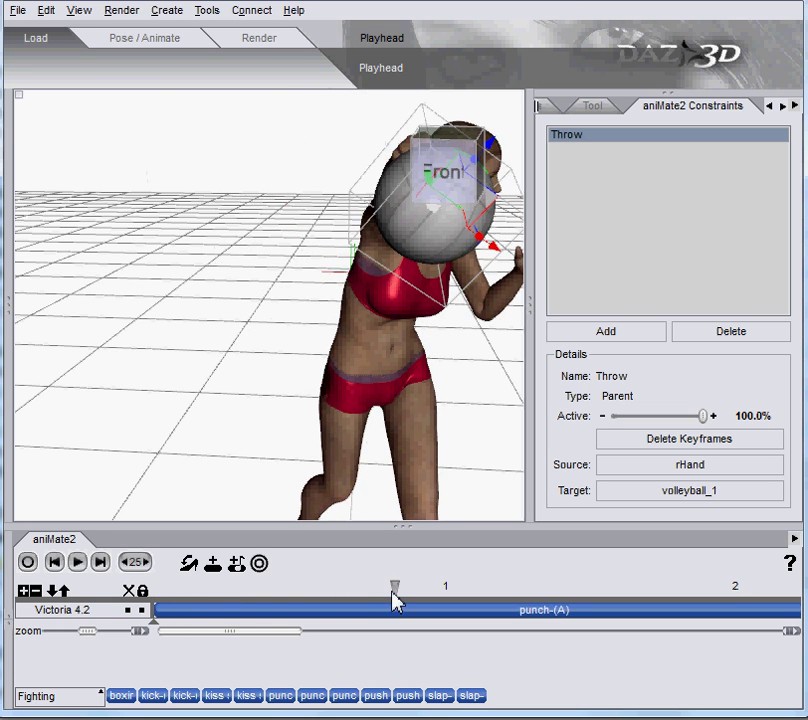
pyautogui.scroll(-5, 262, 451)
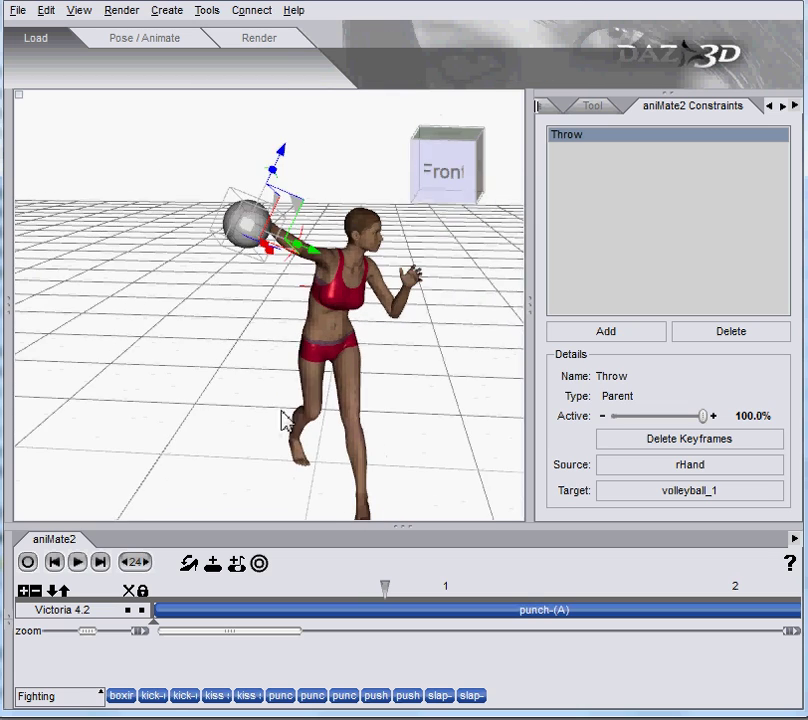
pyautogui.moveTo(437, 190); pyautogui.dragTo(546, 186)
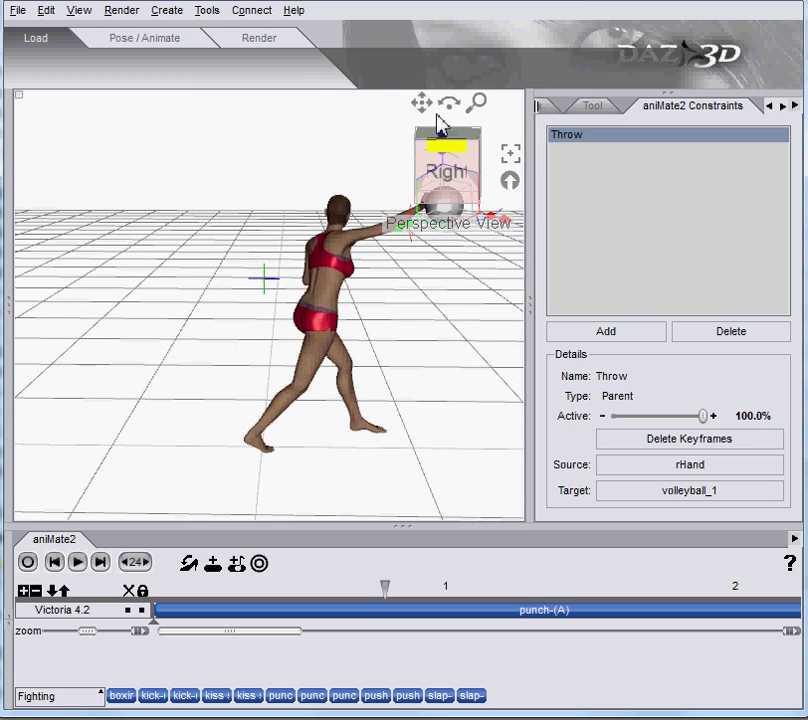
pyautogui.moveTo(422, 103); pyautogui.dragTo(422, 110)
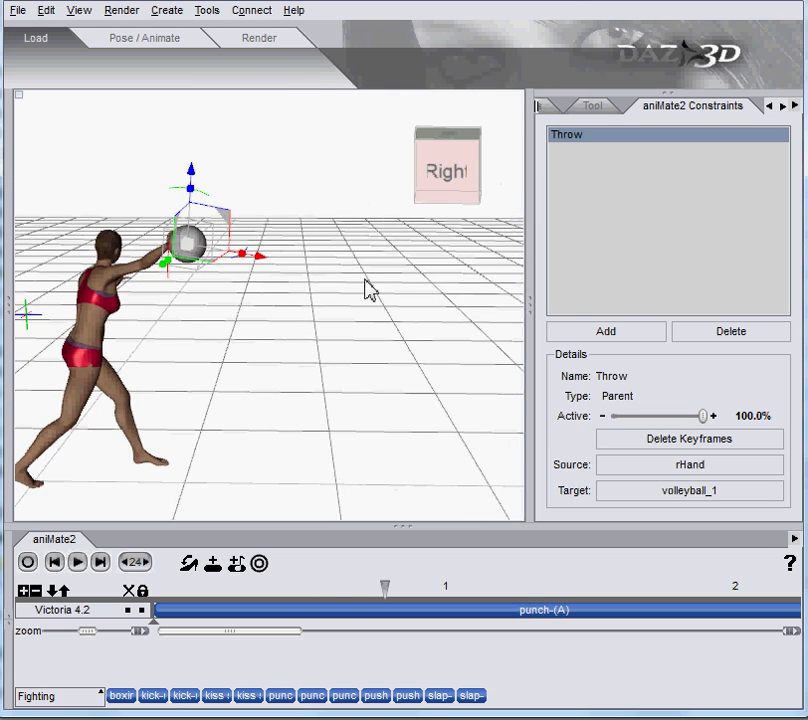
pyautogui.moveTo(380, 575); pyautogui.dragTo(388, 619)
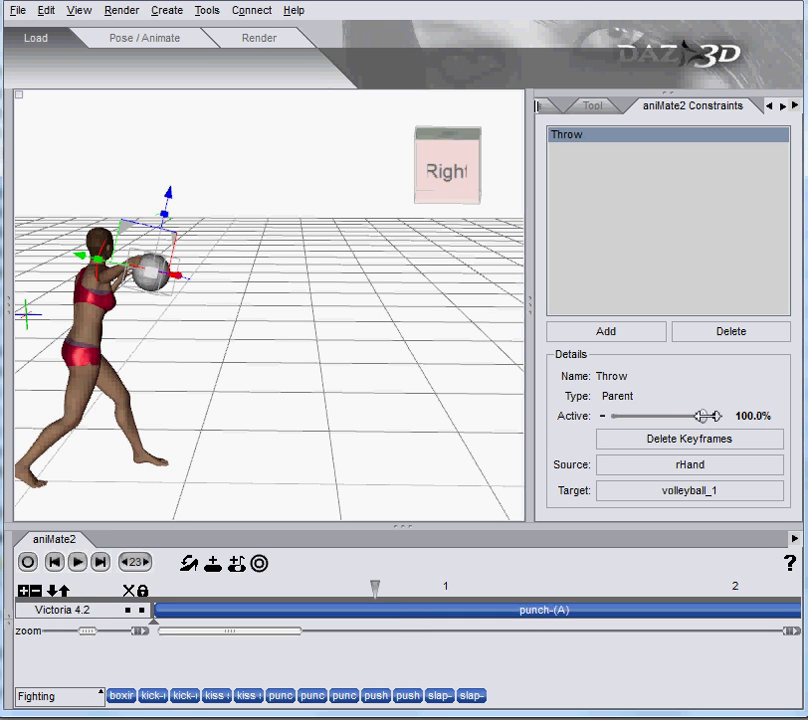
pyautogui.scroll(-4, 431, 357)
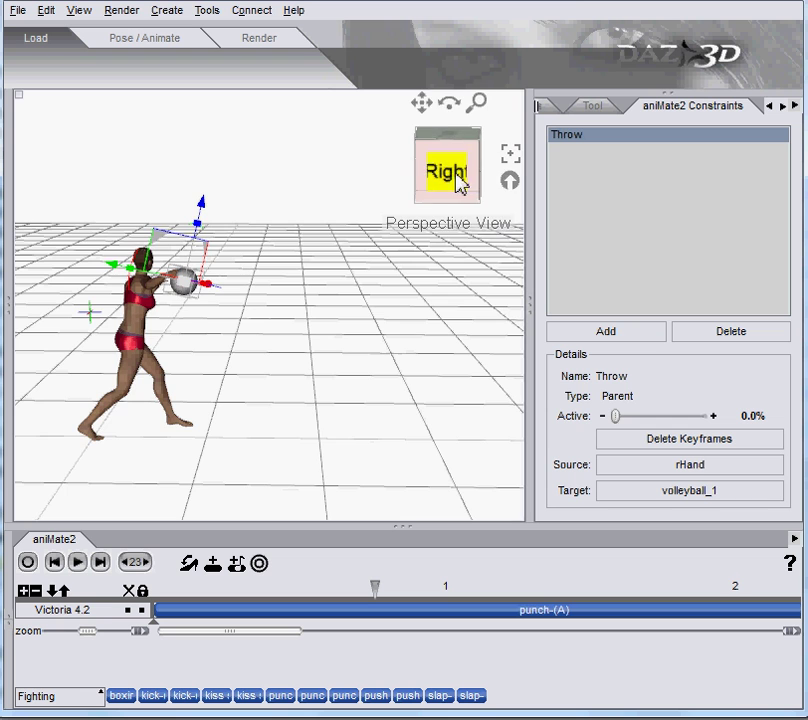
# Step: Switch the Universal tool from local to world coordinates for moving the ball
pyautogui.moveTo(430, 112); pyautogui.dragTo(478, 284)
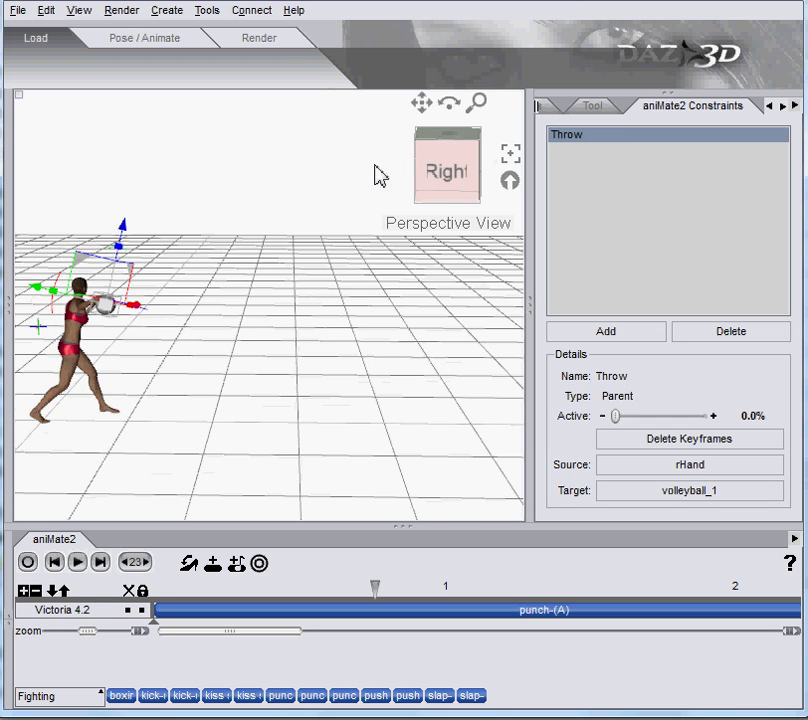
pyautogui.click(593, 107)
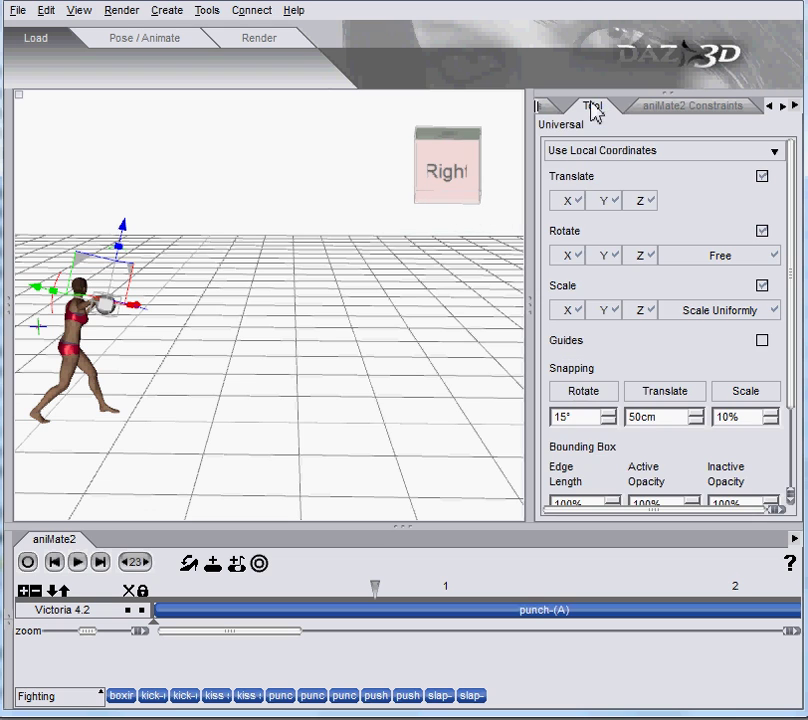
pyautogui.click(605, 151)
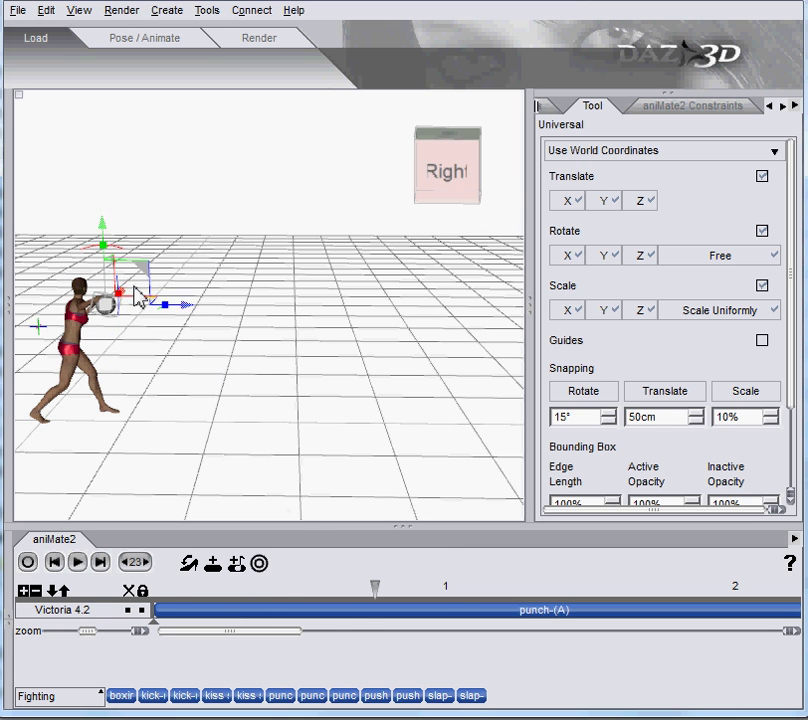
# Step: Show the Studio keyframe track for volleyball_1 beneath the punch aniBlock
pyautogui.moveTo(452, 175); pyautogui.dragTo(450, 215)
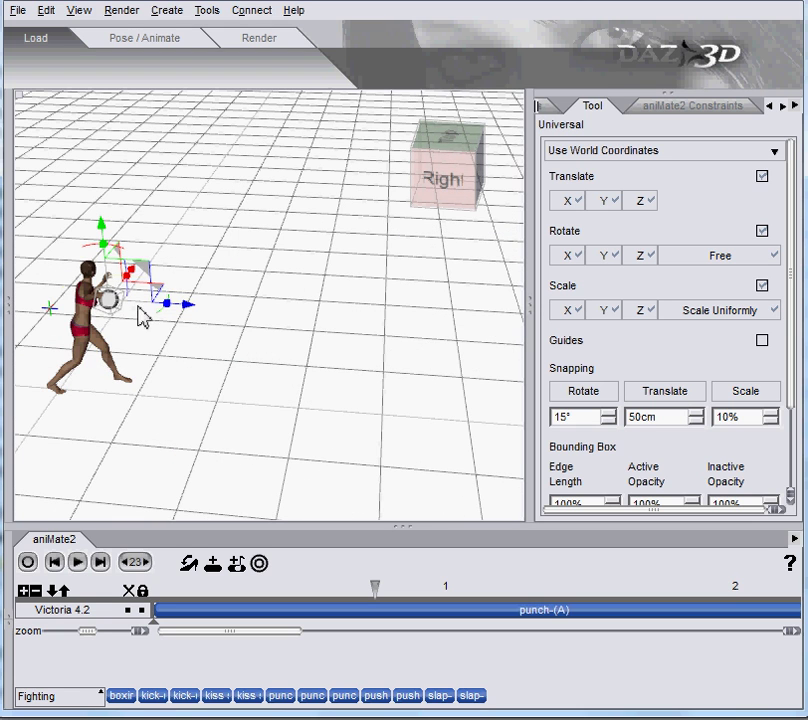
pyautogui.rightClick(278, 650)
pyautogui.click(335, 706)
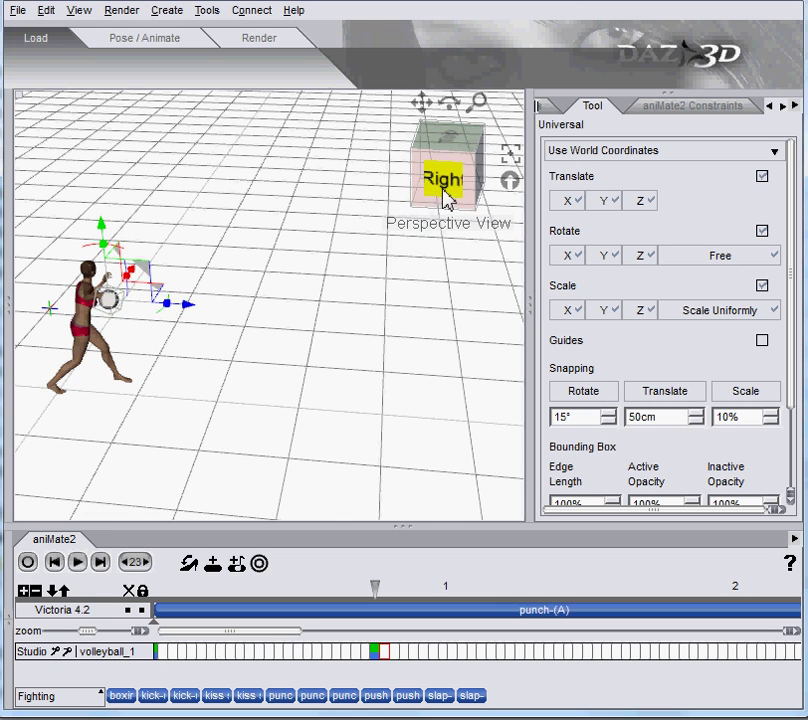
# Step: At 1 second, frame 3, move the volleyball well forward of the figure and raise it slightly
pyautogui.moveTo(443, 188); pyautogui.dragTo(455, 164)
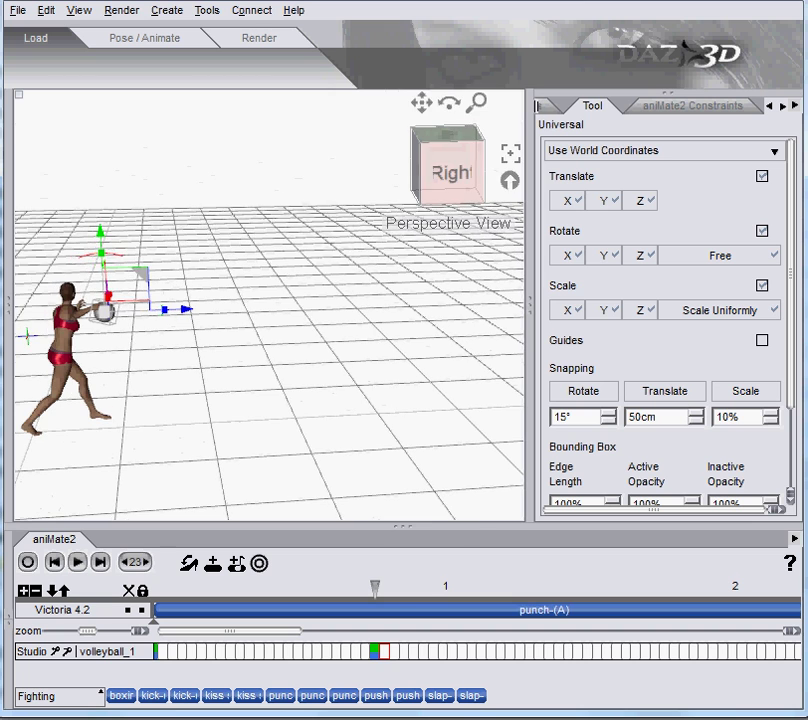
pyautogui.moveTo(377, 588); pyautogui.dragTo(474, 623)
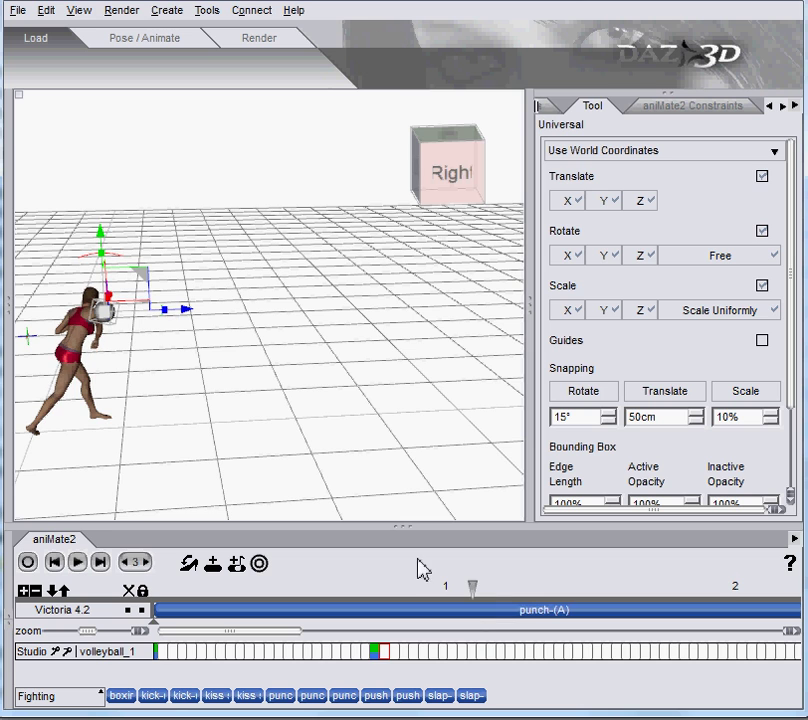
pyautogui.moveTo(145, 283); pyautogui.dragTo(328, 272)
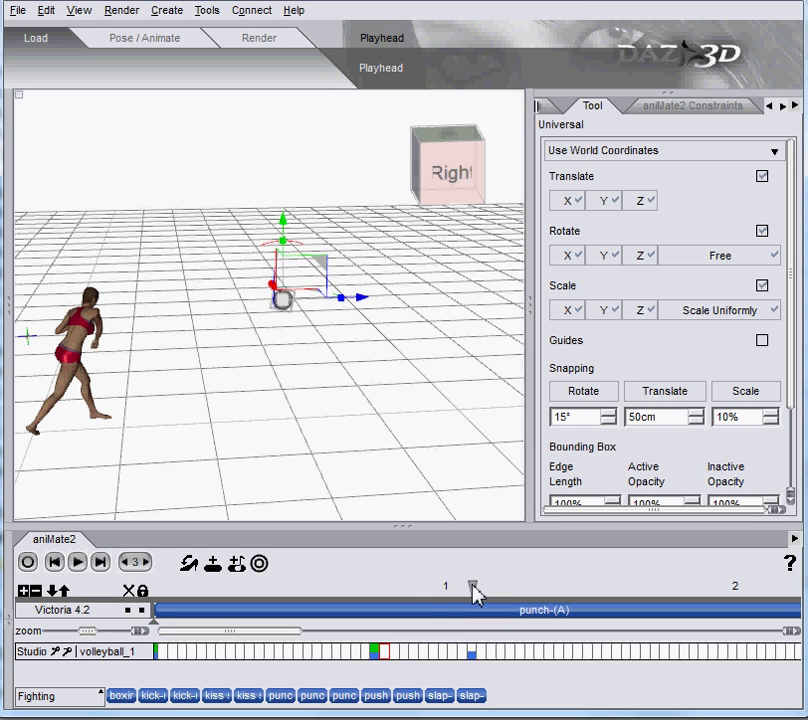
pyautogui.moveTo(475, 596)
pyautogui.mouseDown()
pyautogui.moveTo(269, 613)
pyautogui.moveTo(476, 613)
pyautogui.mouseUp()
pyautogui.moveTo(324, 276); pyautogui.dragTo(328, 252)
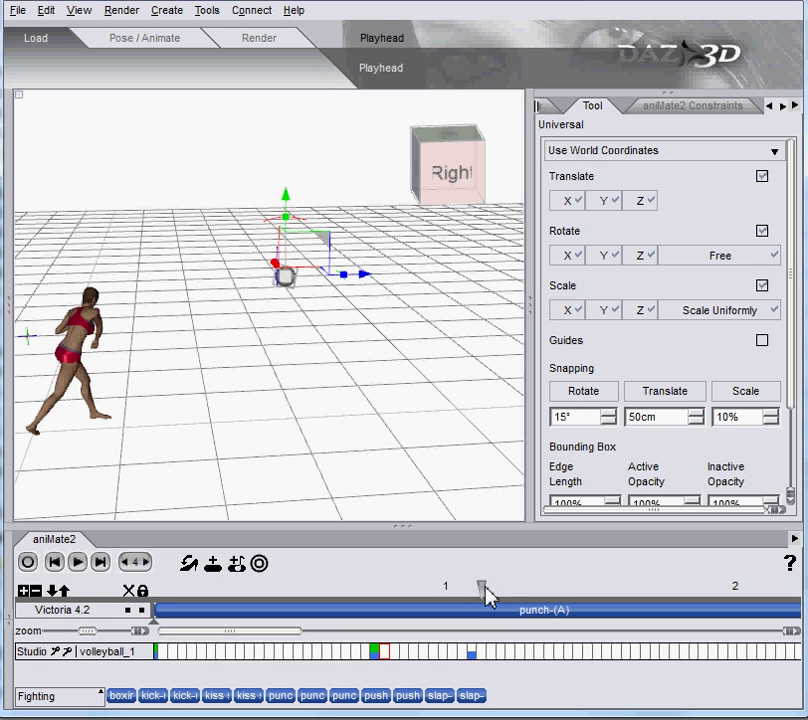
# Step: Move the volleyball farther forward at 1 second, frame 13, and raise it a little more at 1 second, frame 3
pyautogui.moveTo(484, 588); pyautogui.dragTo(572, 592)
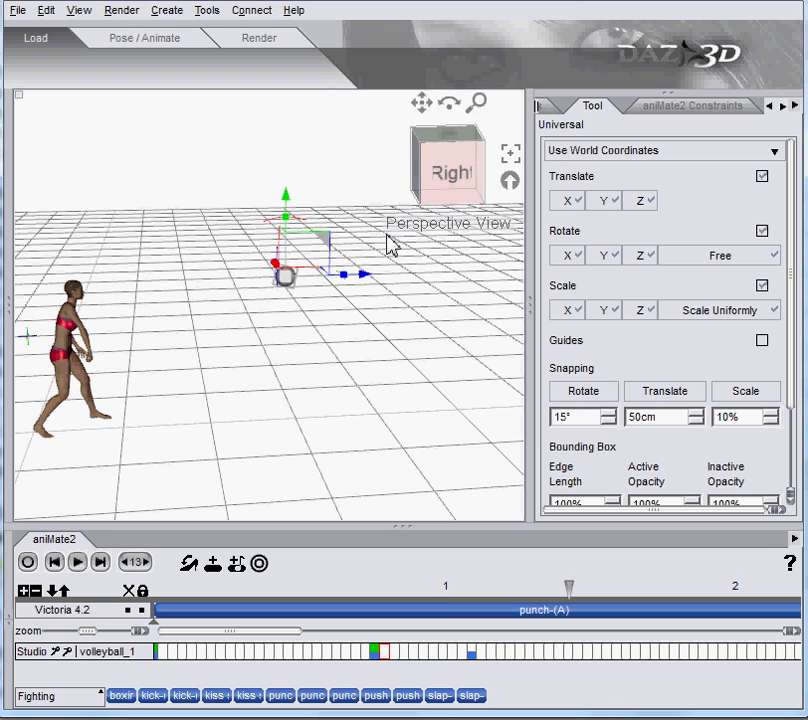
pyautogui.moveTo(326, 245)
pyautogui.mouseDown()
pyautogui.moveTo(510, 243)
pyautogui.moveTo(494, 230)
pyautogui.moveTo(500, 233)
pyautogui.mouseUp()
pyautogui.moveTo(557, 590); pyautogui.dragTo(471, 590)
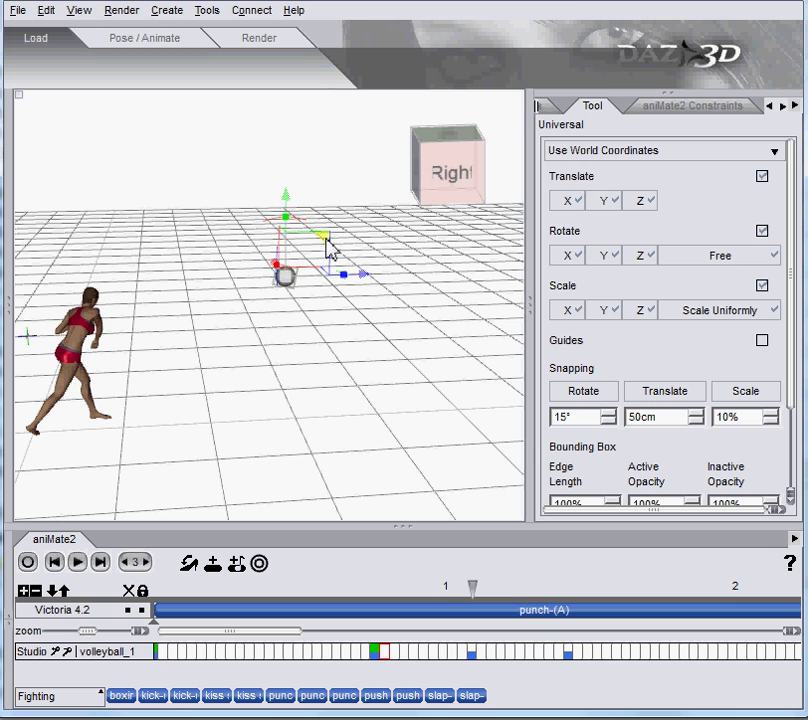
pyautogui.moveTo(329, 245); pyautogui.dragTo(329, 228)
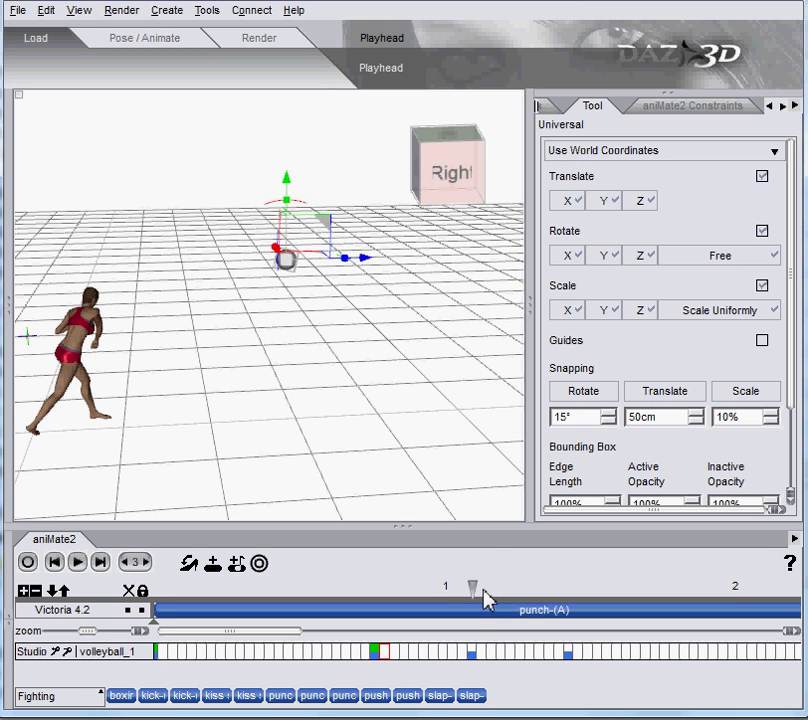
# Step: At 1 second, frame 13, raise the volleyball and shift it slightly farther forward along its flight path
pyautogui.moveTo(484, 598); pyautogui.dragTo(570, 600)
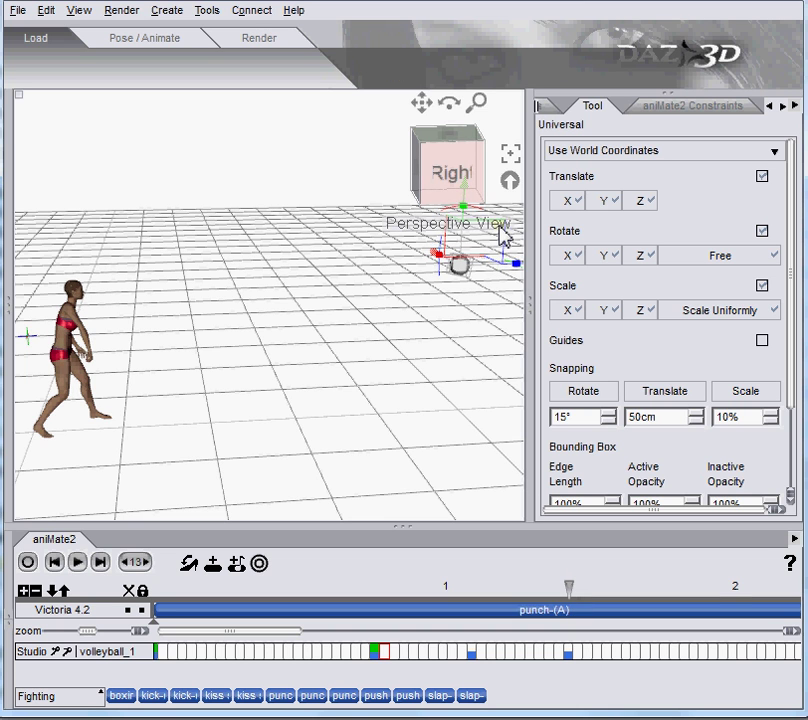
pyautogui.scroll(-1, 504, 234)
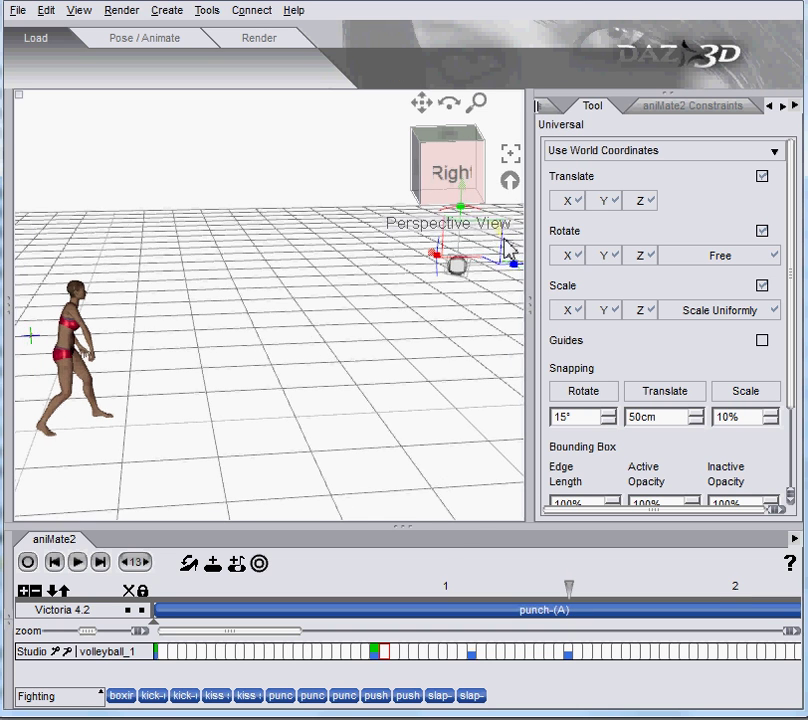
pyautogui.scroll(6, 508, 236)
pyautogui.scroll(-8, 508, 236)
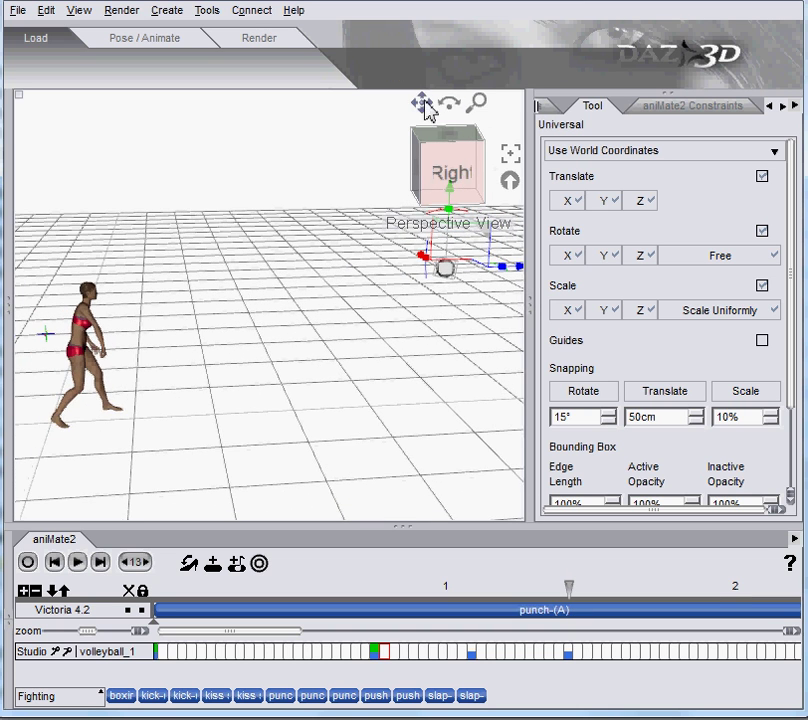
pyautogui.moveTo(425, 107); pyautogui.dragTo(478, 180)
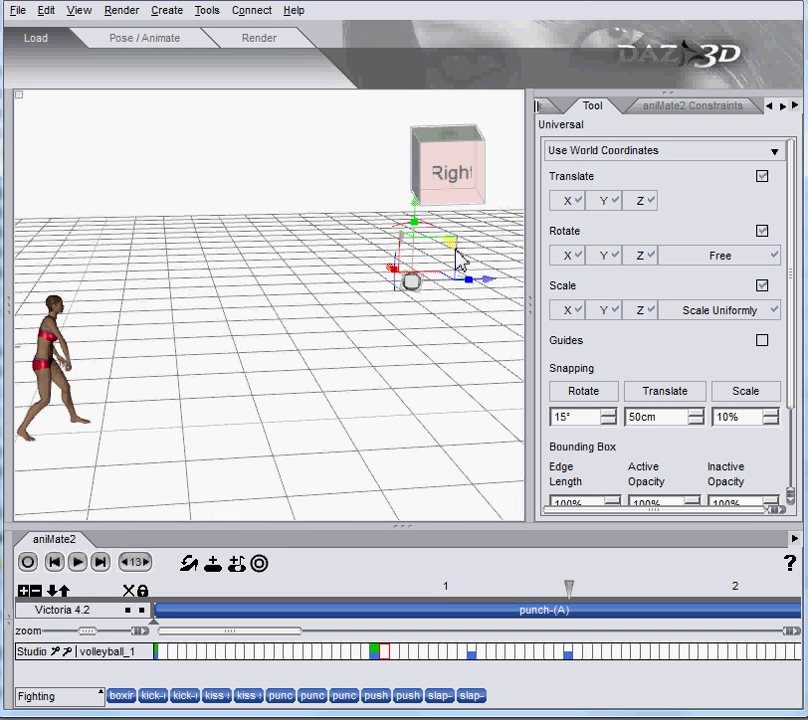
pyautogui.moveTo(458, 260); pyautogui.dragTo(466, 232)
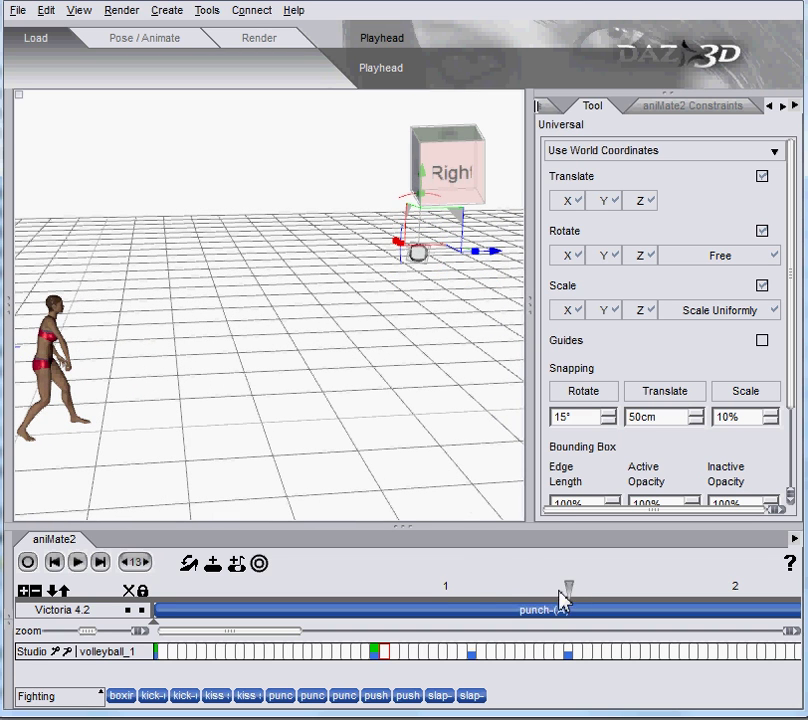
# Step: At 1 second, frame 18, move the volleyball slightly farther forward from the figure and lower it a little
pyautogui.moveTo(560, 593); pyautogui.dragTo(616, 588)
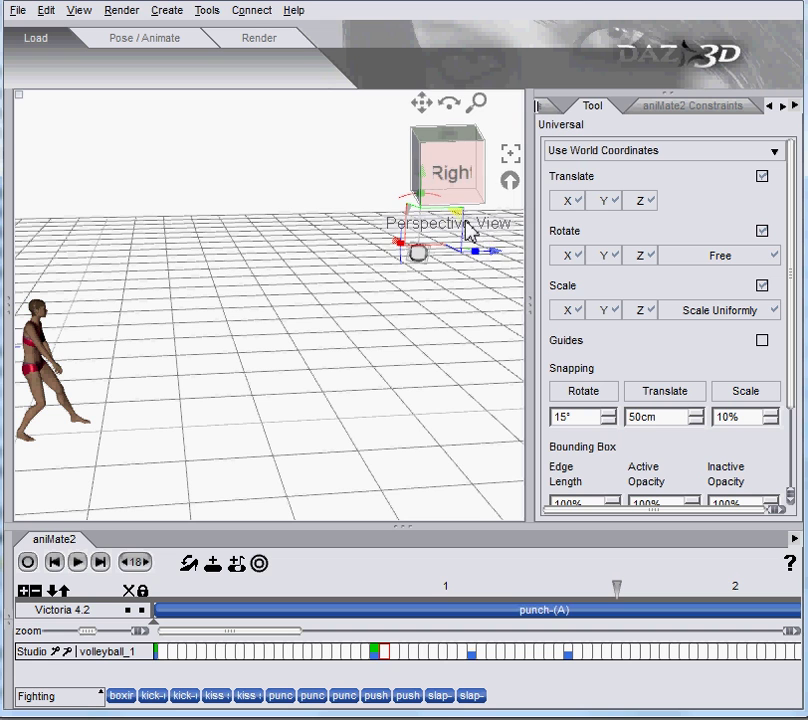
pyautogui.moveTo(492, 225); pyautogui.dragTo(493, 227)
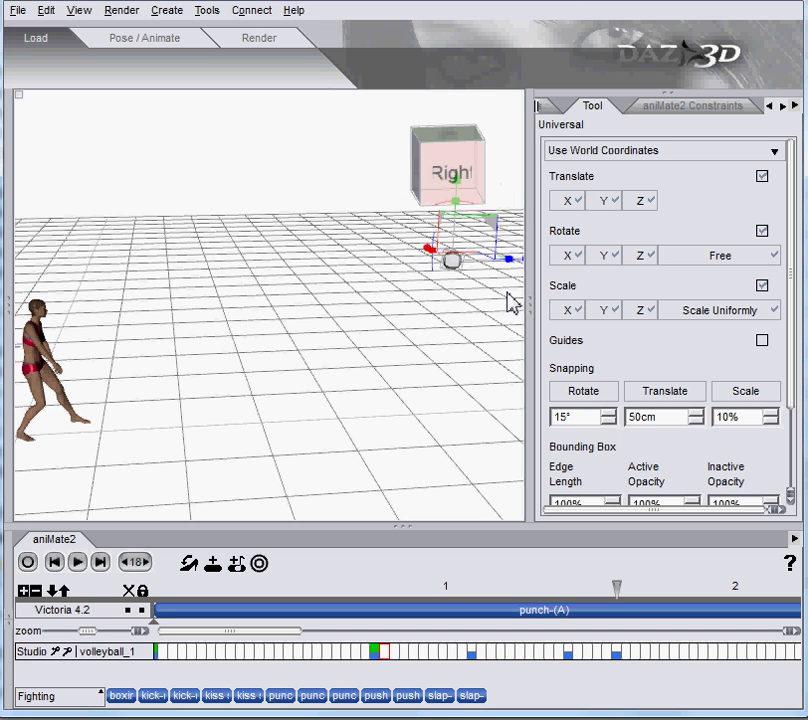
pyautogui.scroll(1, 506, 290)
pyautogui.click(527, 308)
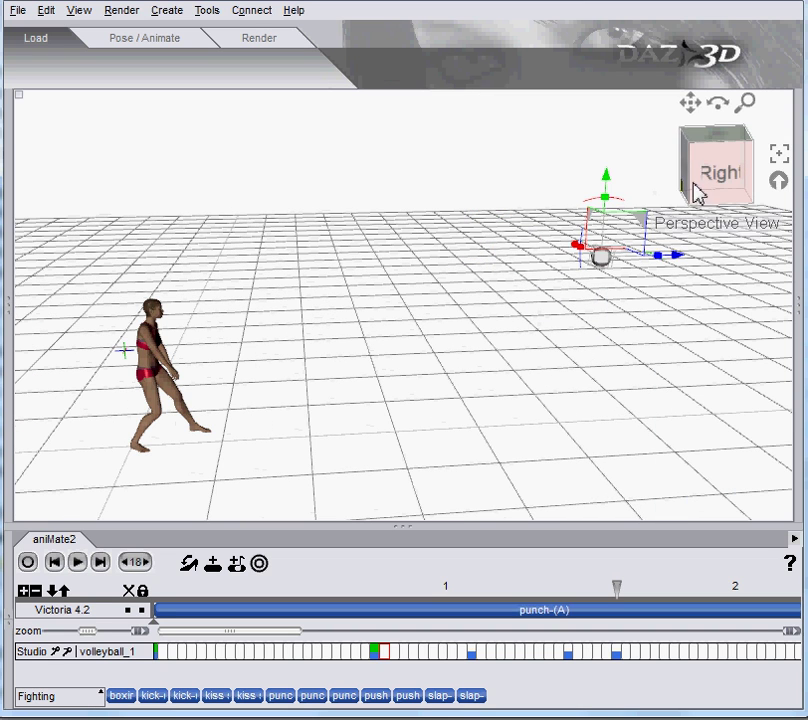
pyautogui.moveTo(697, 112); pyautogui.dragTo(600, 117)
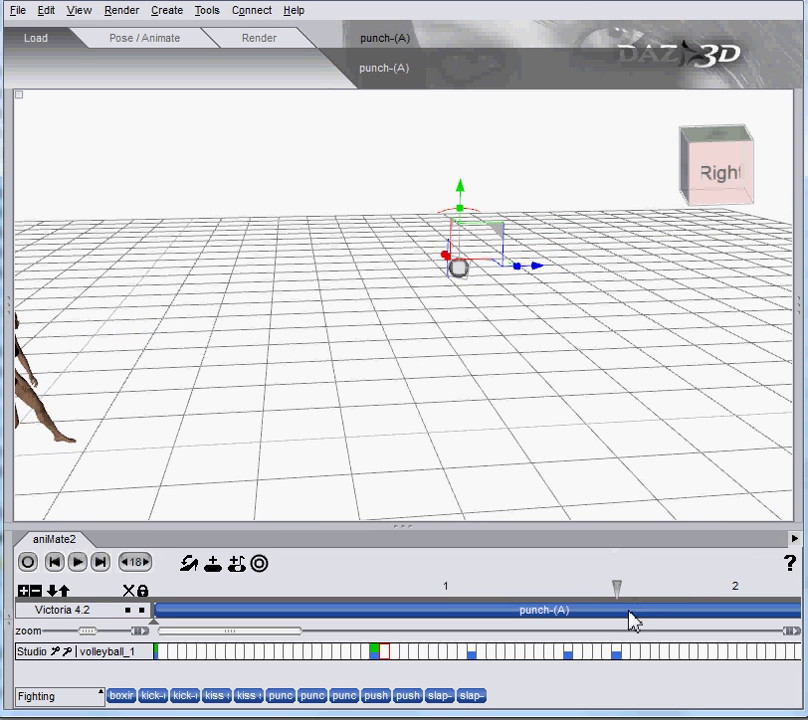
# Step: Delete the volleyball_1 keyframe at 1 second, frame 18
pyautogui.moveTo(568, 596); pyautogui.dragTo(598, 615)
pyautogui.click(616, 652)
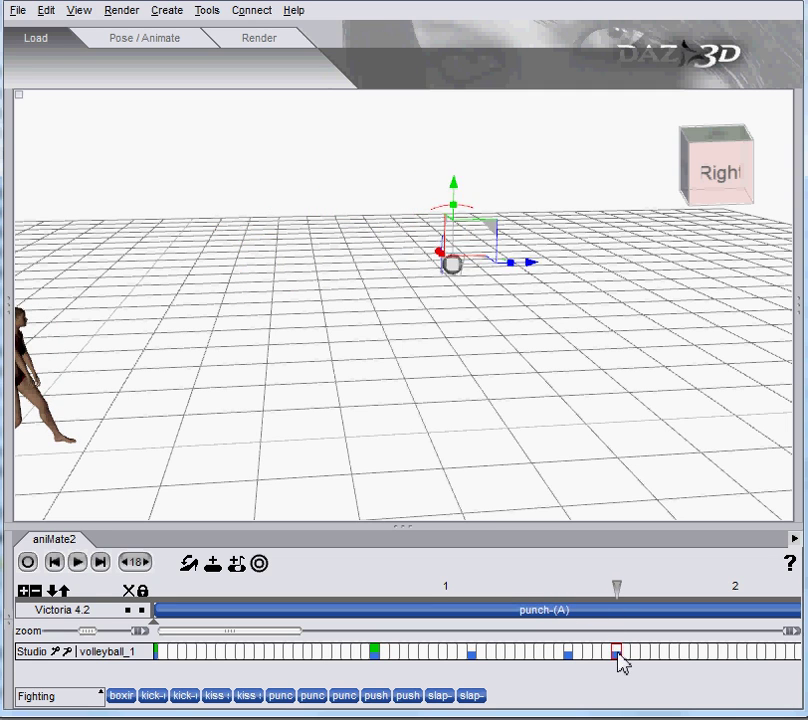
pyautogui.rightClick(618, 653)
pyautogui.click(633, 685)
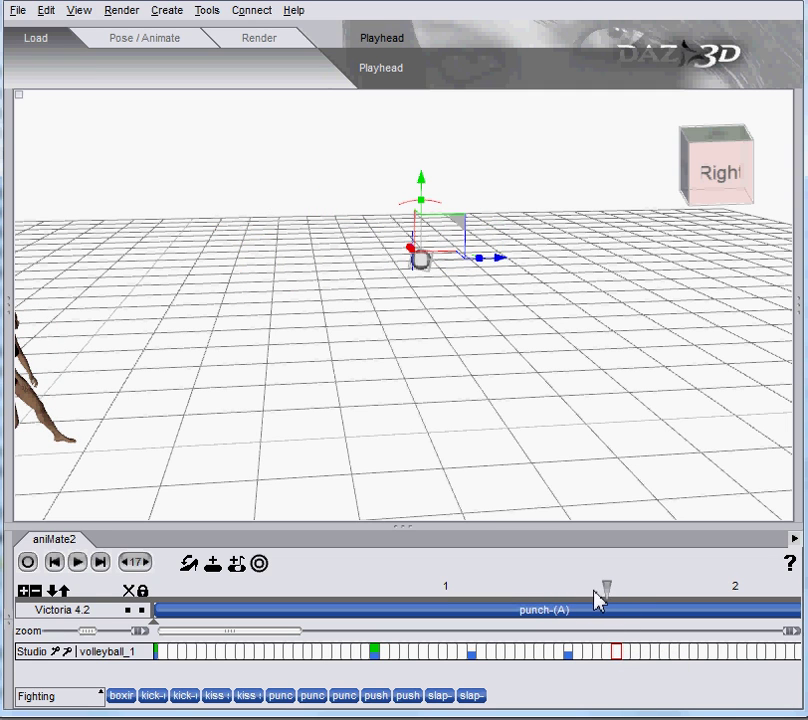
# Step: At 1 second, frame 23, move the volleyball much farther forward along its flight path and lower it slightly
pyautogui.moveTo(597, 600); pyautogui.dragTo(664, 615)
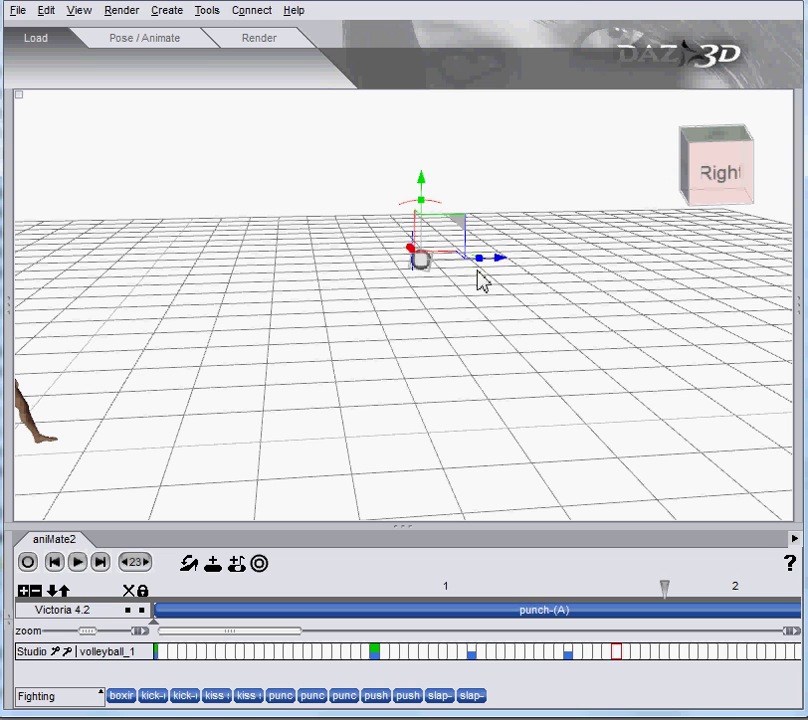
pyautogui.moveTo(467, 235); pyautogui.dragTo(658, 239)
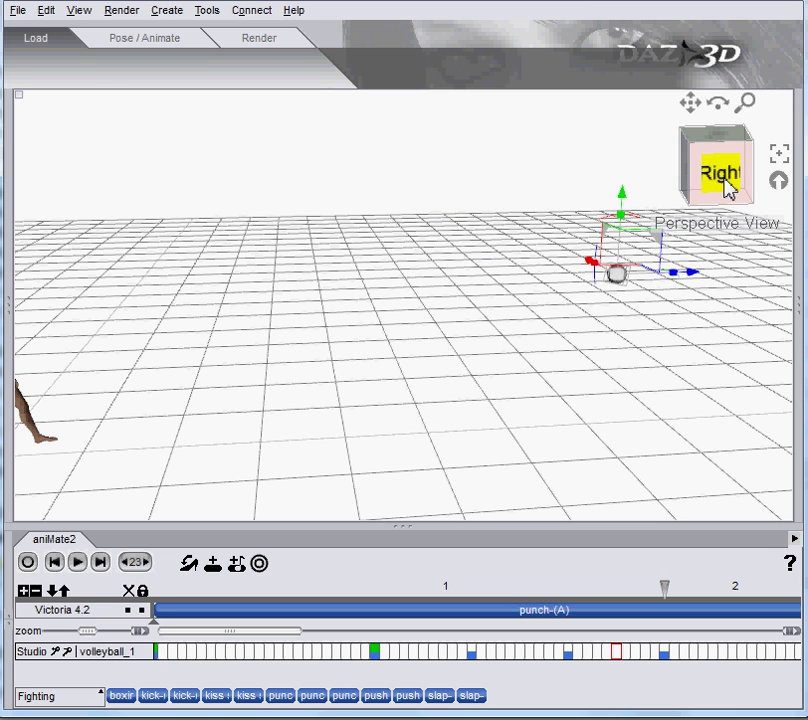
# Step: Play back the throw animation from a front view that faces the figure and the oncoming volleyball
pyautogui.moveTo(725, 178); pyautogui.dragTo(755, 152)
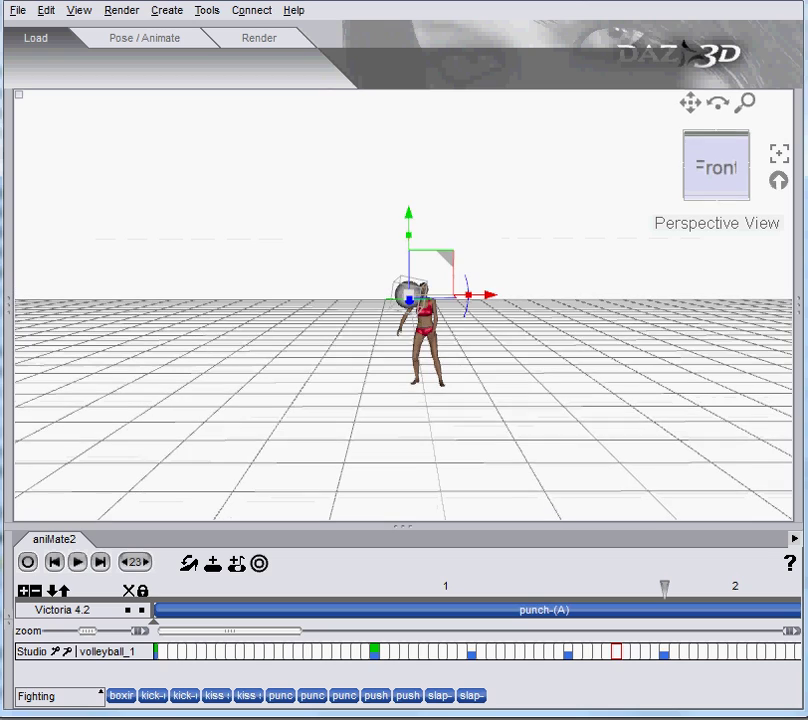
pyautogui.scroll(1, 643, 285)
pyautogui.scroll(7, 657, 272)
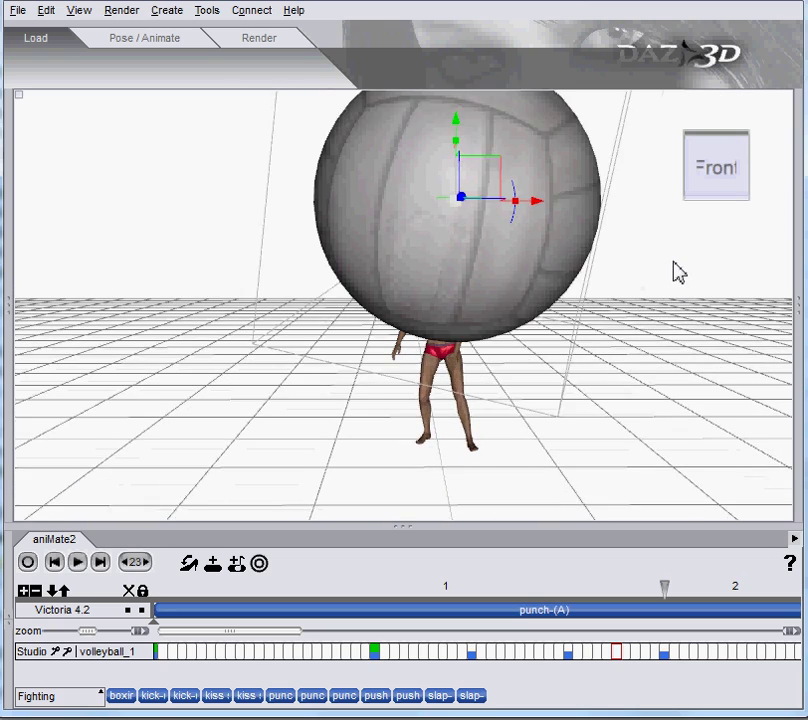
pyautogui.moveTo(705, 117)
pyautogui.moveTo(691, 104); pyautogui.dragTo(604, 190)
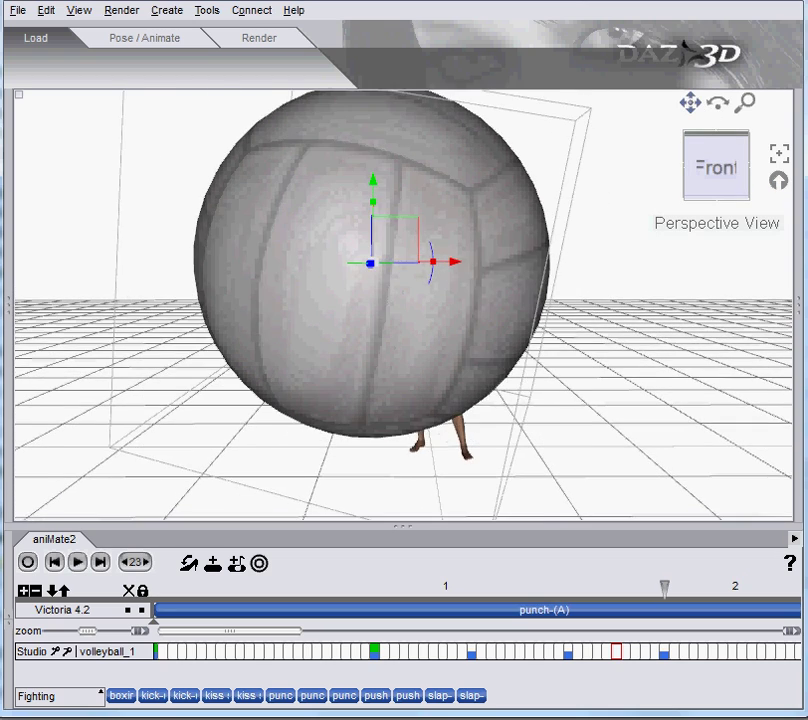
pyautogui.scroll(1, 675, 228)
pyautogui.scroll(2, 700, 253)
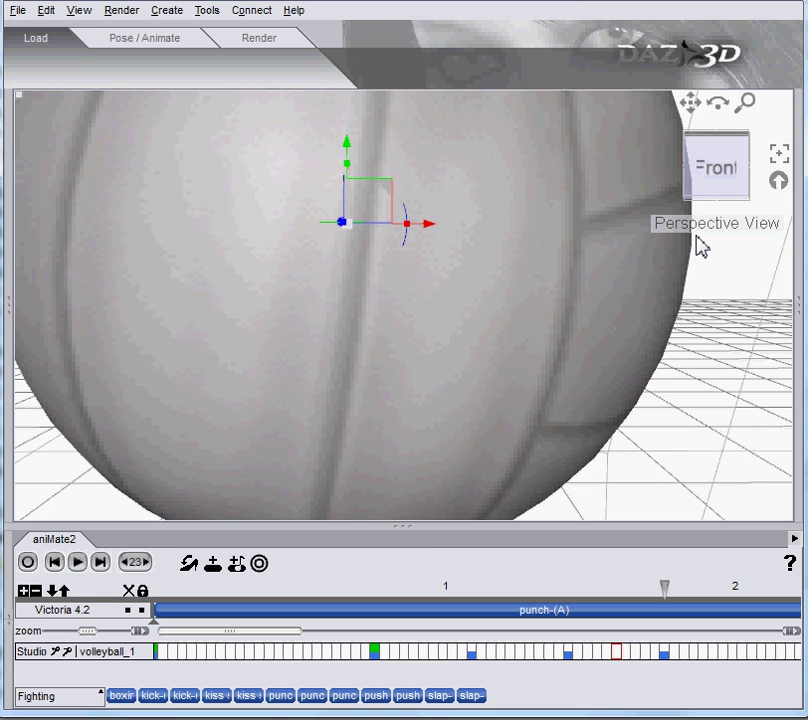
pyautogui.moveTo(620, 600); pyautogui.dragTo(80, 593)
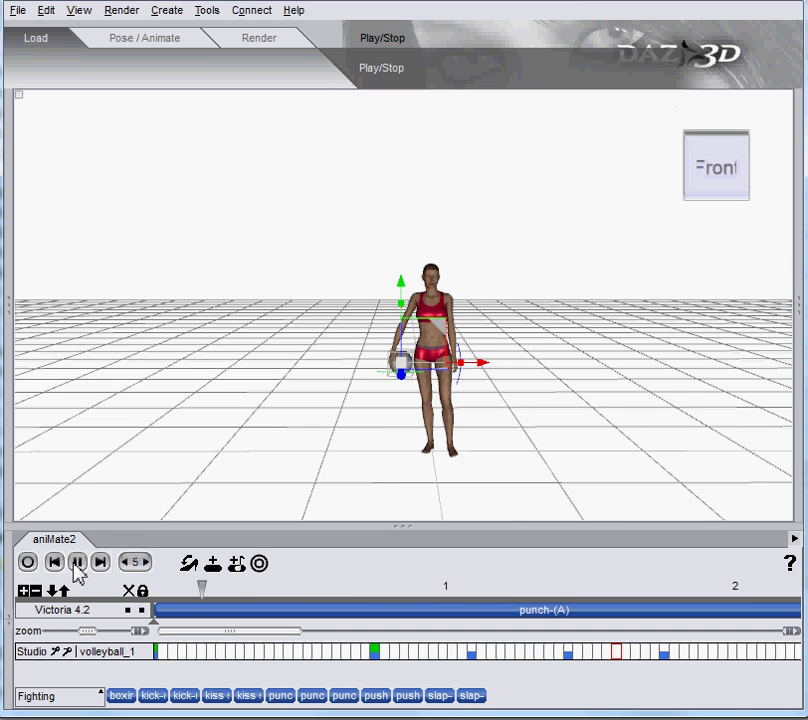
pyautogui.click(77, 563)
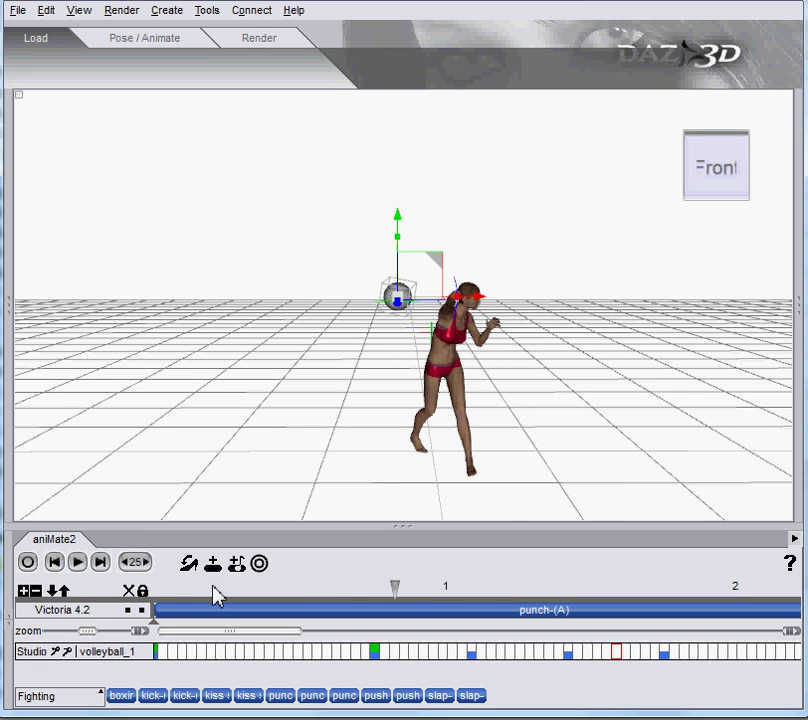
# Step: Step through the frames around the volleyball's release and along its flight to examine the motion from the front
pyautogui.scroll(-2, 127, 558)
pyautogui.scroll(5, 127, 558)
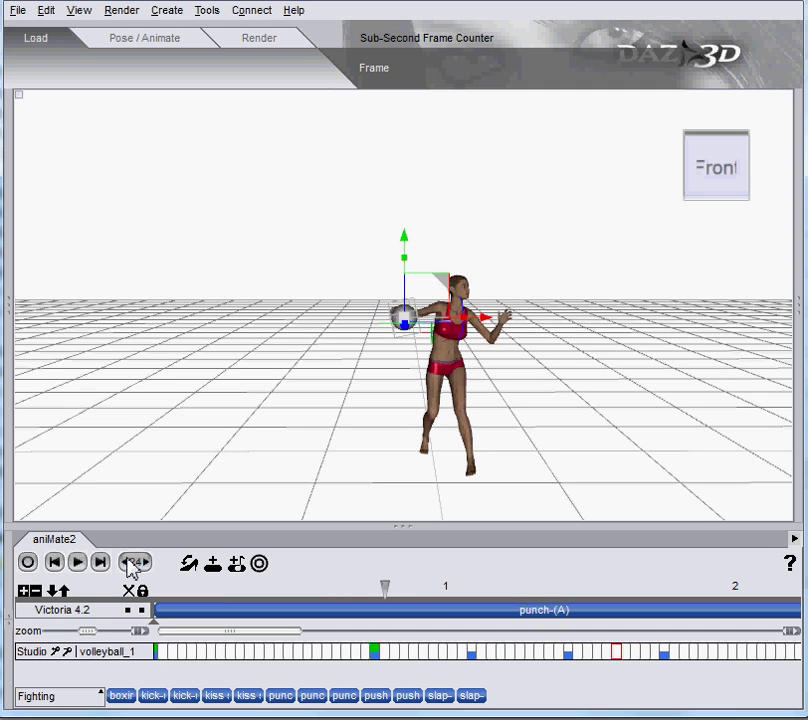
pyautogui.scroll(-9, 130, 565)
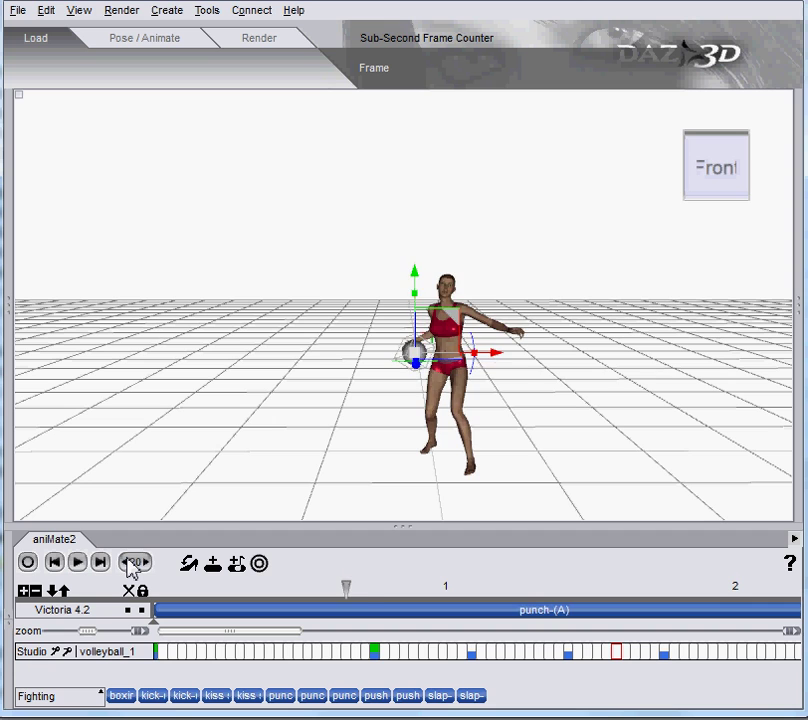
pyautogui.scroll(10, 130, 565)
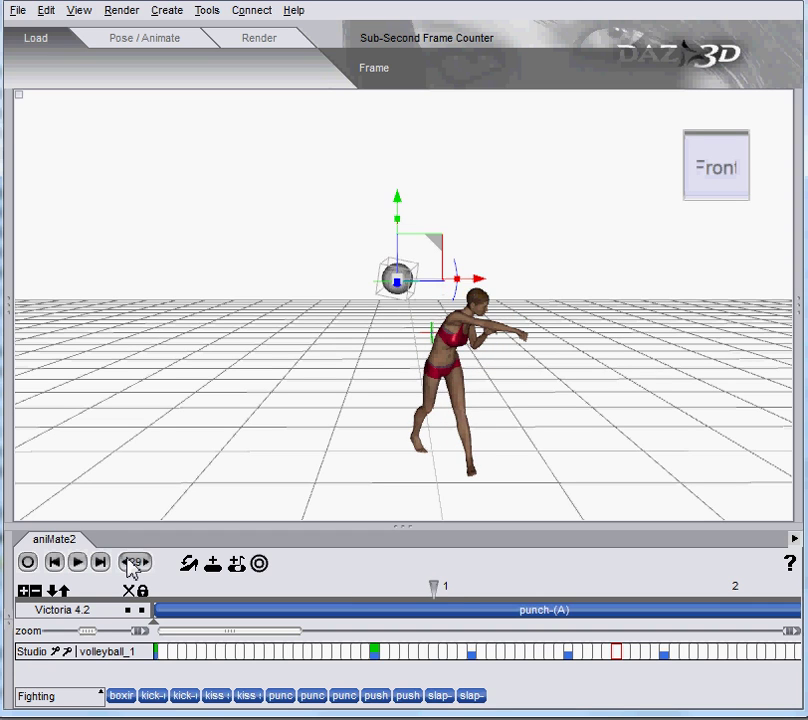
pyautogui.scroll(9, 130, 566)
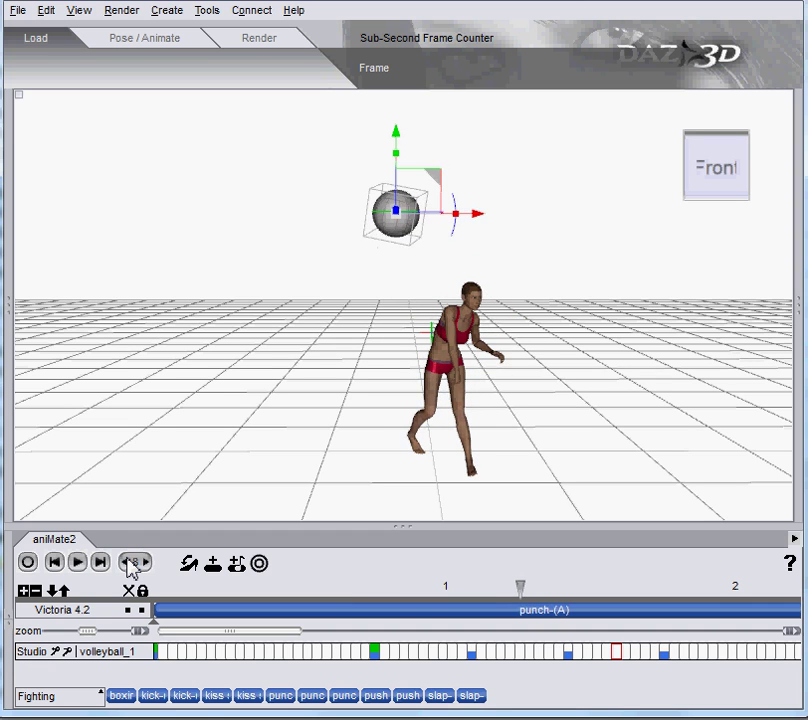
pyautogui.scroll(9, 130, 566)
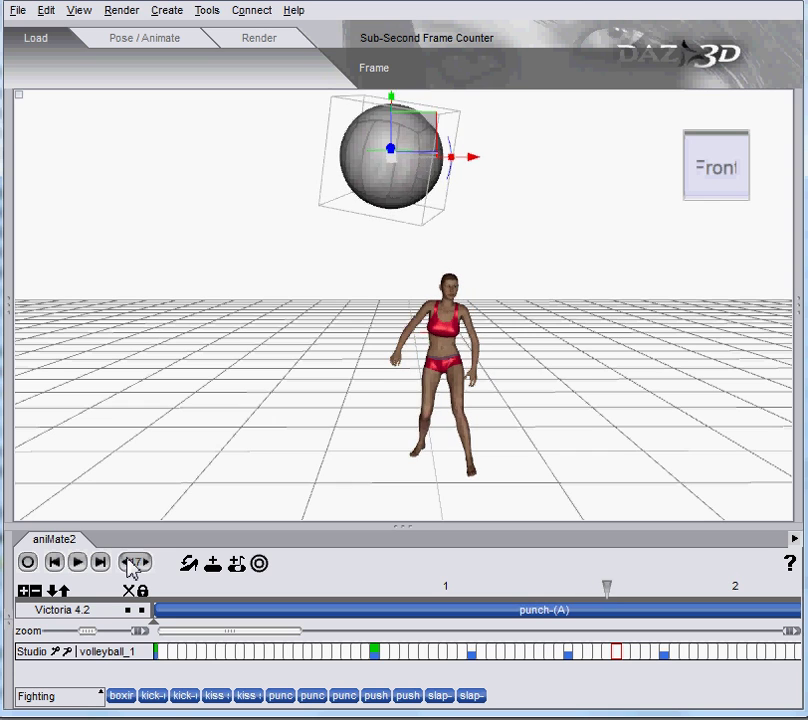